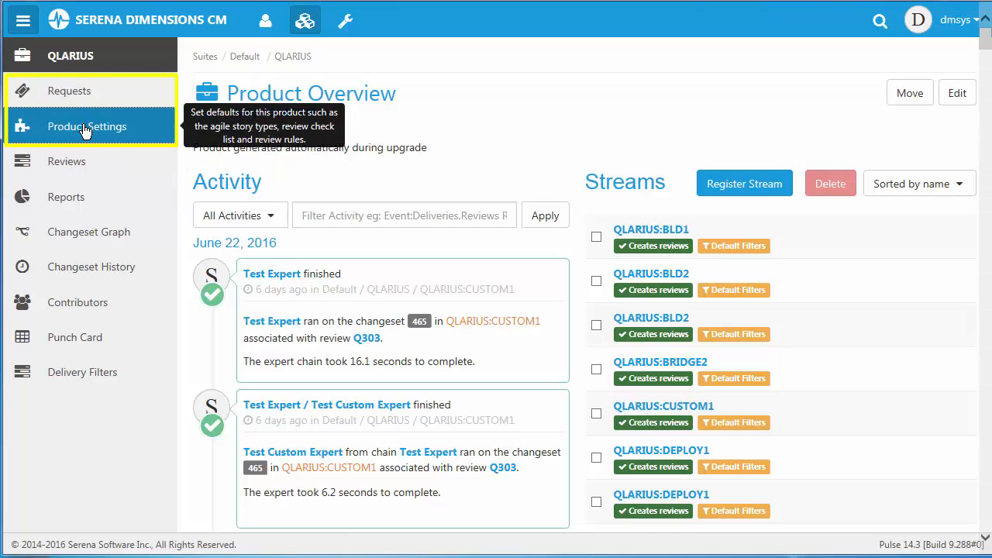
Step: Review the QLARIUS product's story request types in its settings, and return to the product overview
{"action": "left_click", "coordinate": [86, 129]}
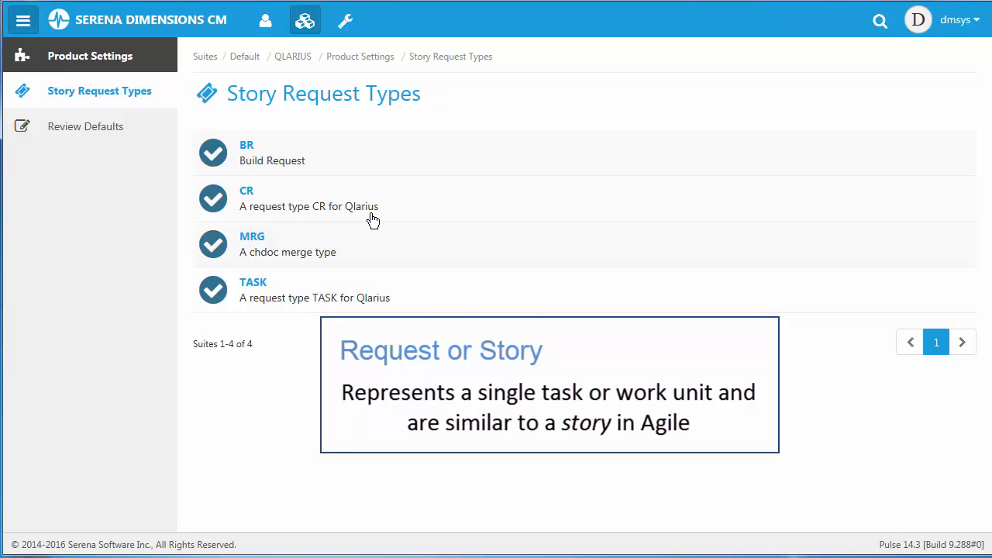
{"action": "left_click", "coordinate": [295, 65]}
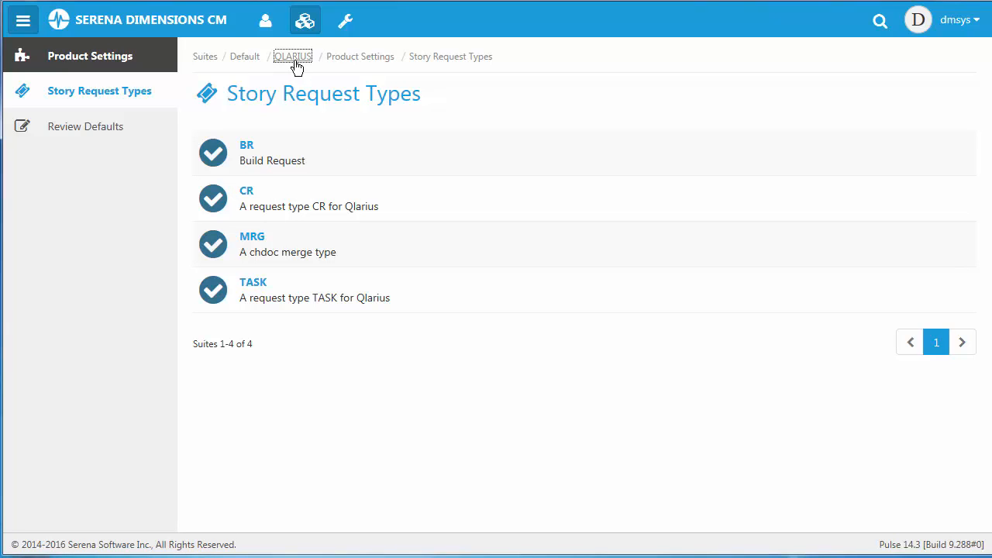
{"action": "left_click", "coordinate": [301, 62]}
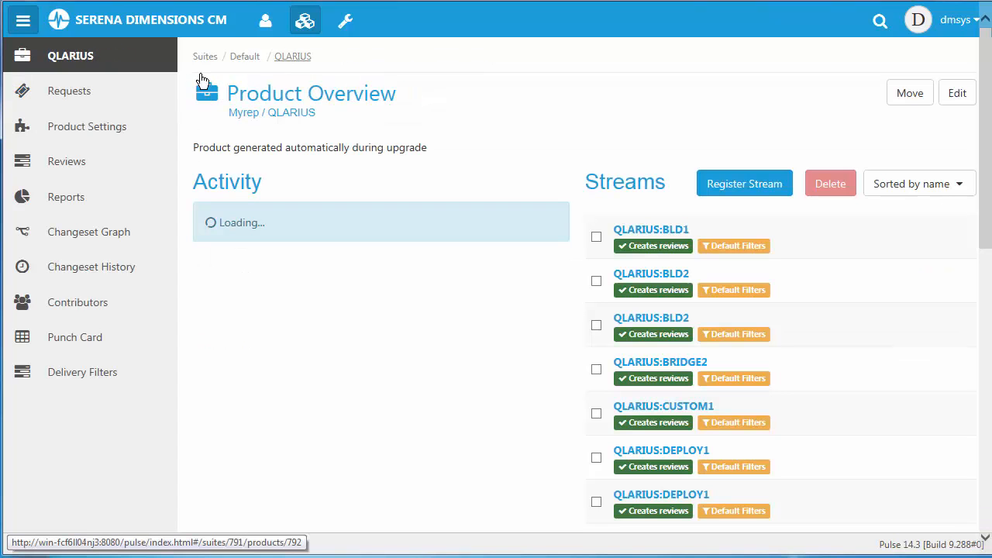
Step: Create a new product backlog request titled "Update Database drivers" with the description "Need to start using V2.0"
{"action": "left_click", "coordinate": [68, 103]}
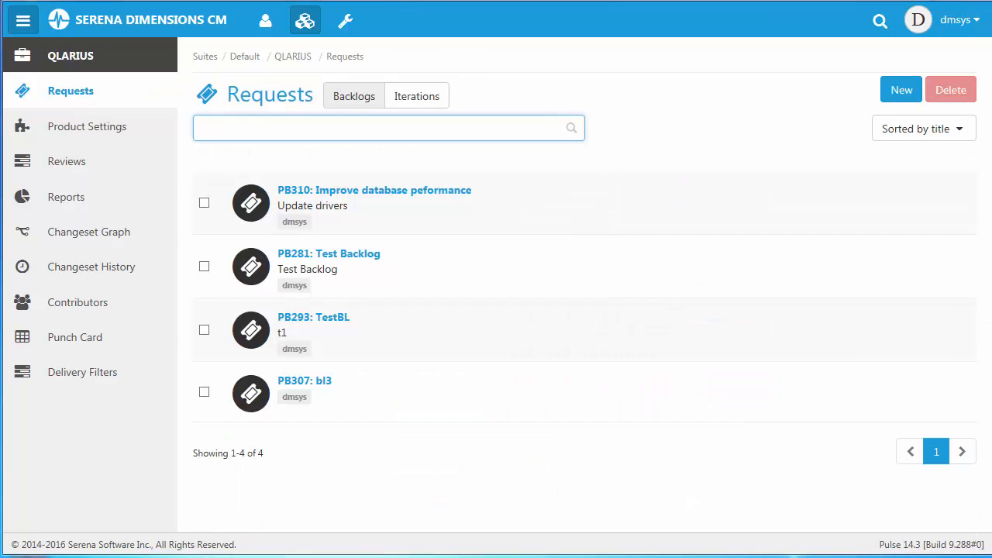
{"action": "left_click", "coordinate": [901, 90]}
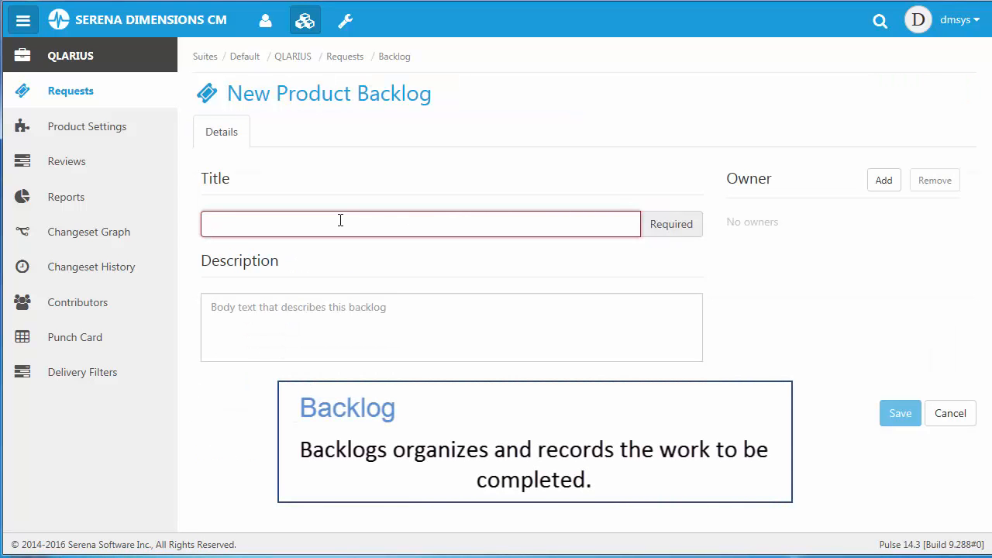
{"action": "type", "text": "Update Dat"}
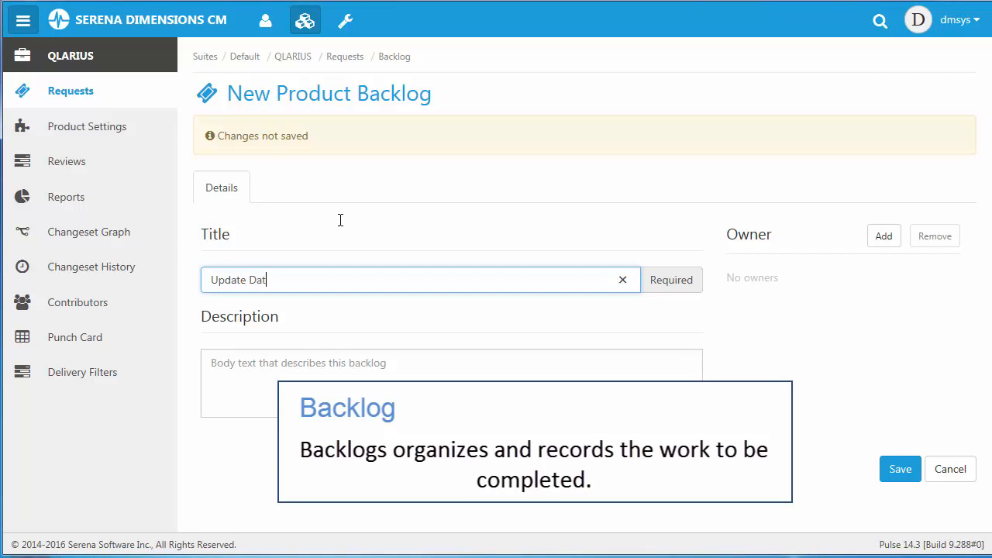
{"action": "type", "text": "abase drivers"}
{"action": "left_click", "coordinate": [337, 374]}
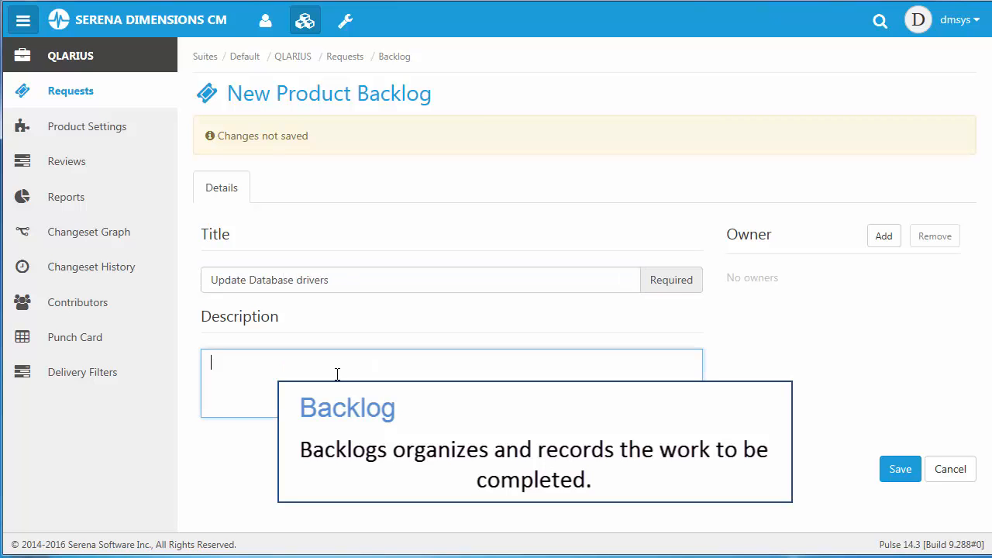
{"action": "type", "text": "Need to start using V2.0"}
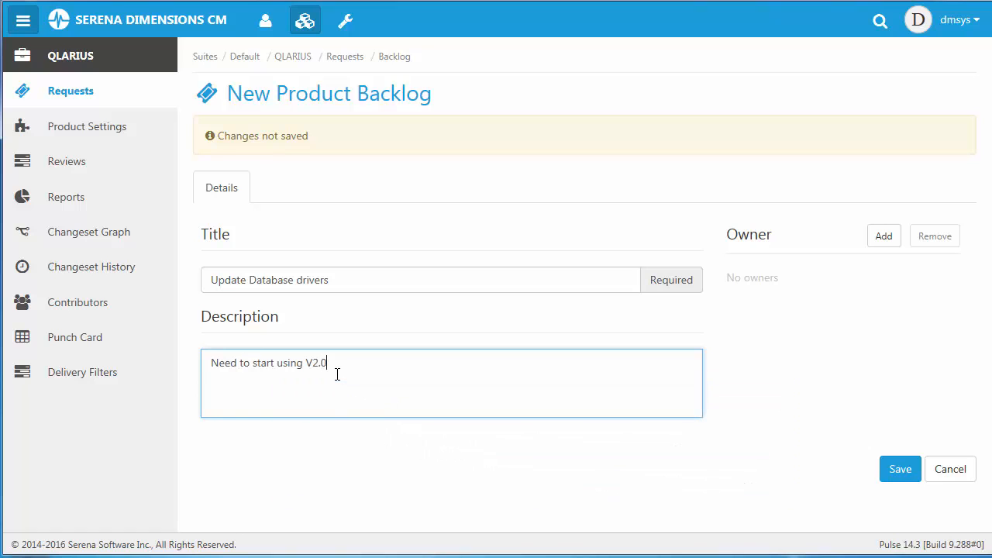
Step: Assign the first listed user as owner of the new backlog and save it
{"action": "left_click", "coordinate": [889, 239]}
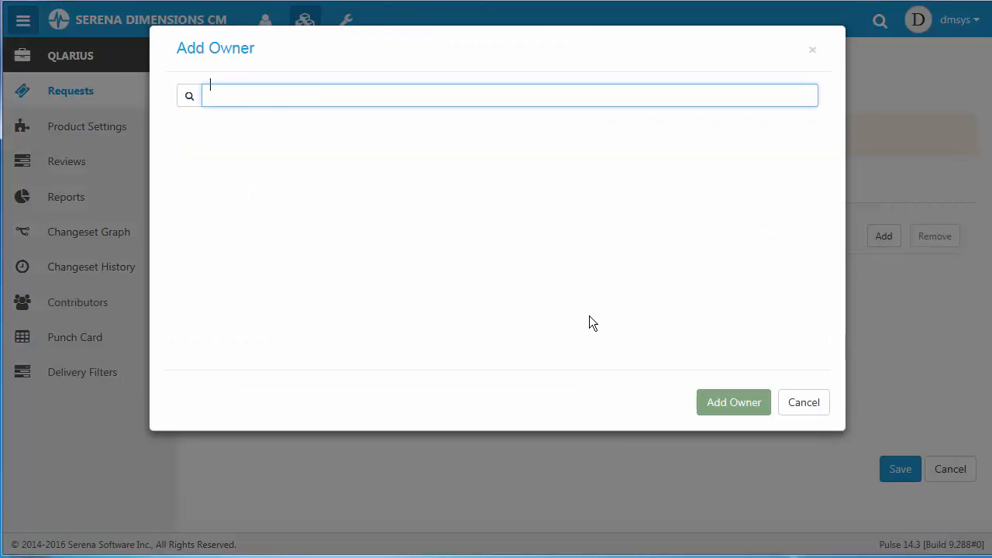
{"action": "left_click", "coordinate": [233, 158]}
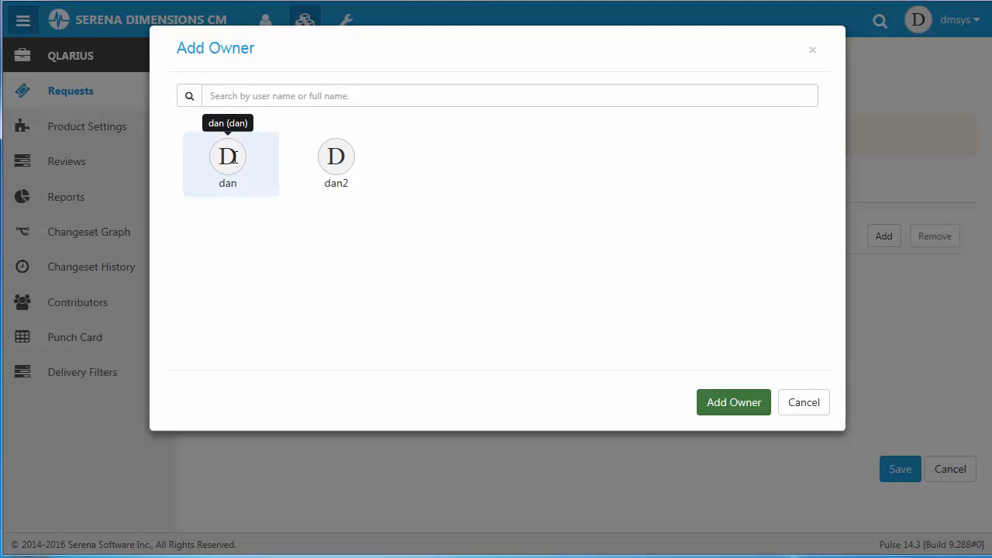
{"action": "left_click", "coordinate": [752, 408]}
{"action": "left_click", "coordinate": [900, 470]}
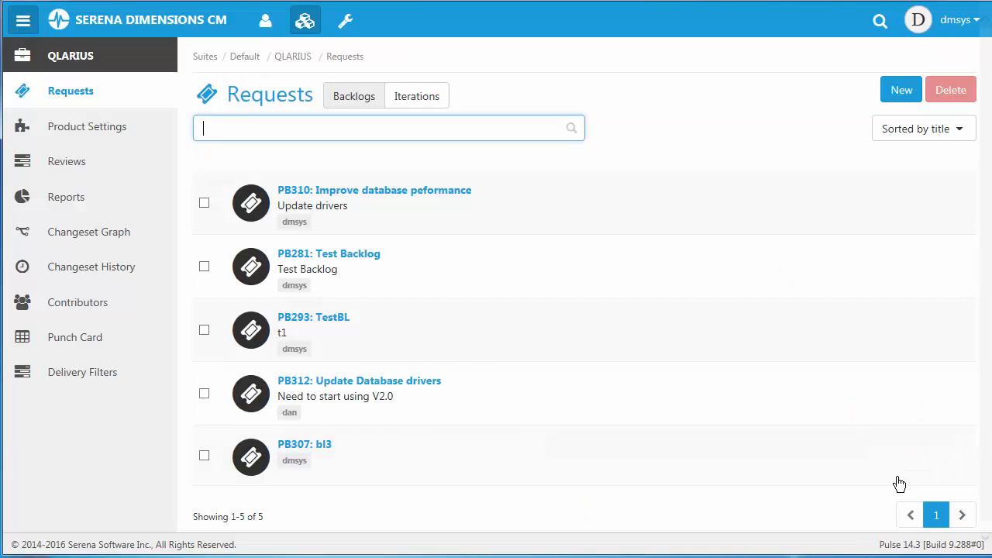
Step: Add the existing request QLARIUS_CR_35, delivery1, from the request list to the content of the "Update Database drivers" backlog
{"action": "left_click", "coordinate": [349, 381]}
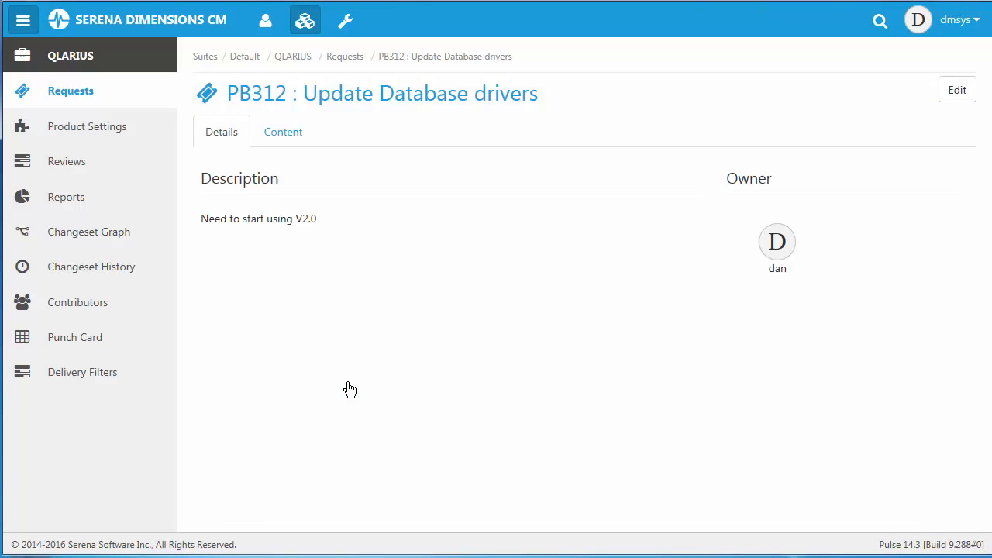
{"action": "left_click", "coordinate": [281, 136]}
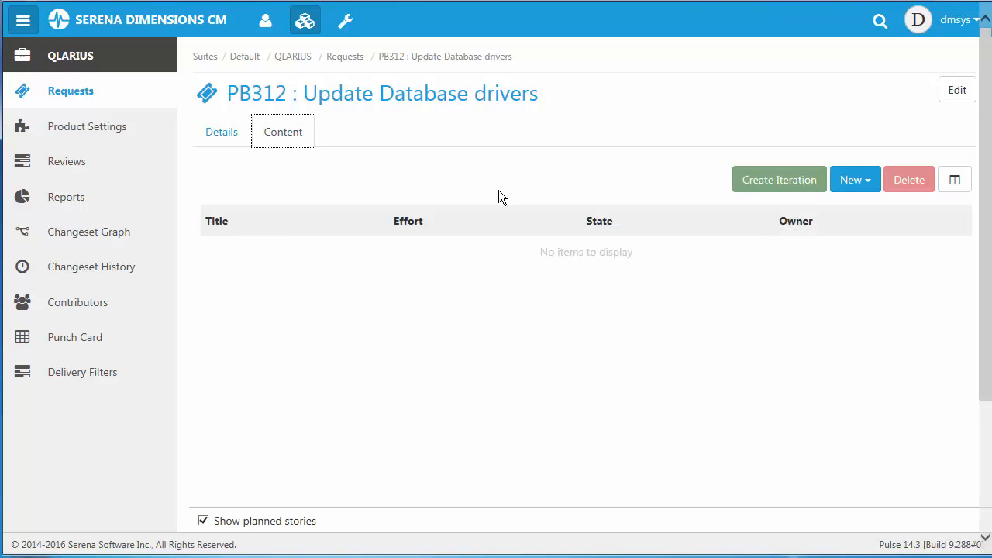
{"action": "left_click", "coordinate": [954, 180]}
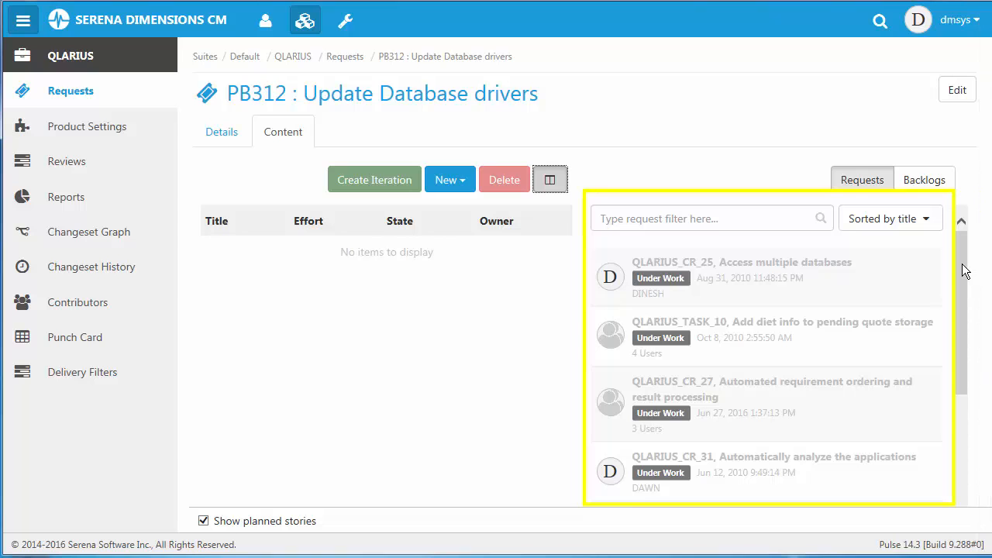
{"action": "left_click_drag", "start_coordinate": [965, 271], "coordinate": [959, 404]}
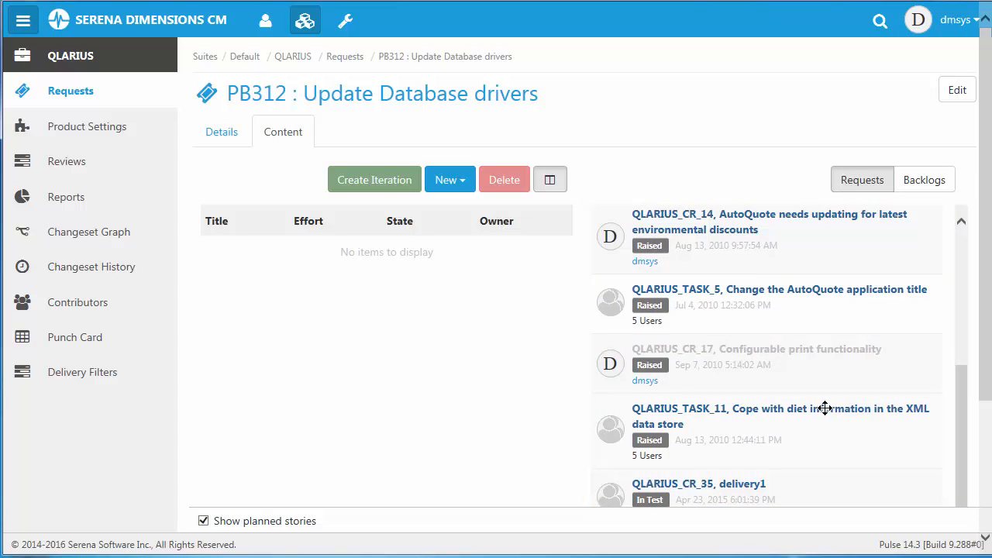
{"action": "left_click_drag", "start_coordinate": [707, 485], "coordinate": [295, 308]}
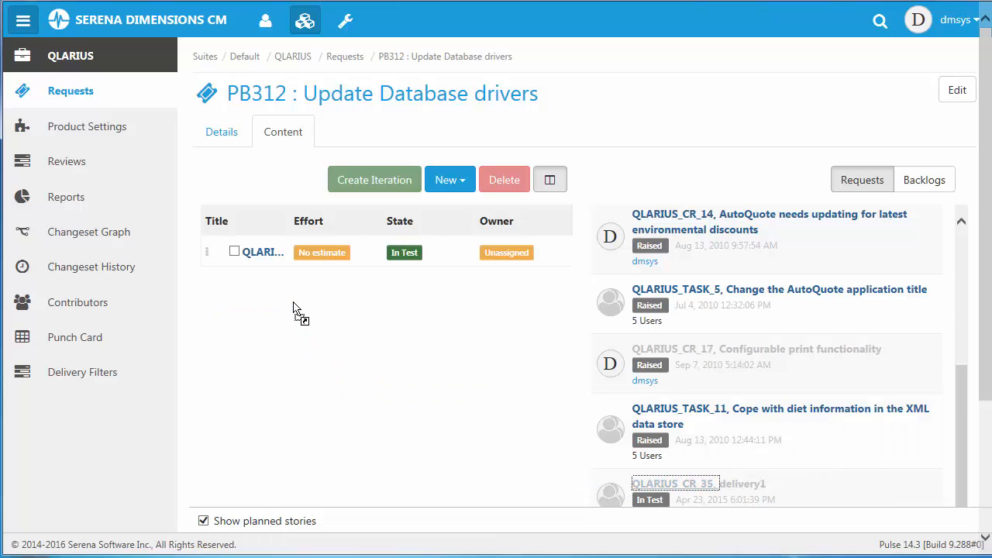
Step: Start a CR titled "Update driver ACME to V2.0" with summary "Get it from the website and include in the product deliver it to the stream for testing"
{"action": "left_click", "coordinate": [450, 183]}
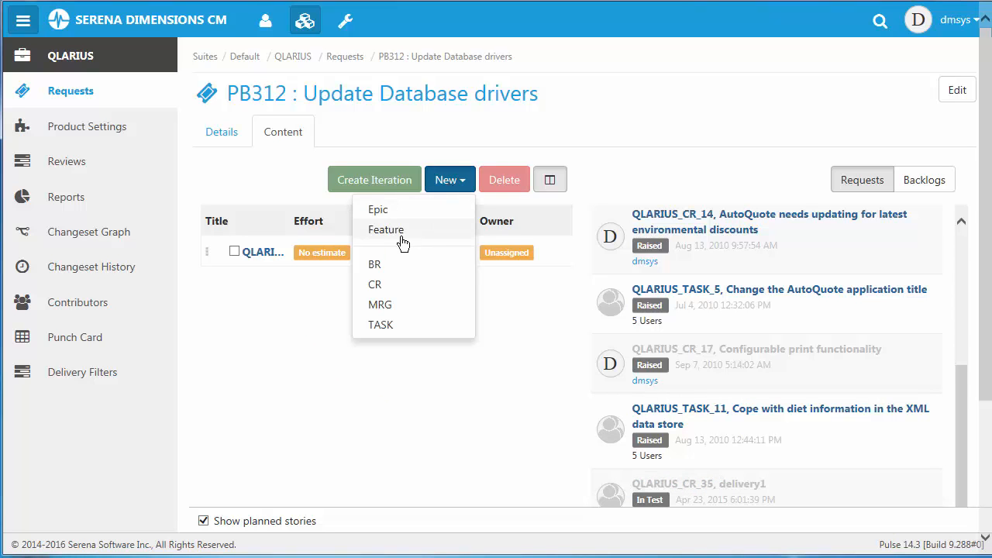
{"action": "left_click", "coordinate": [396, 290]}
{"action": "left_click", "coordinate": [295, 294]}
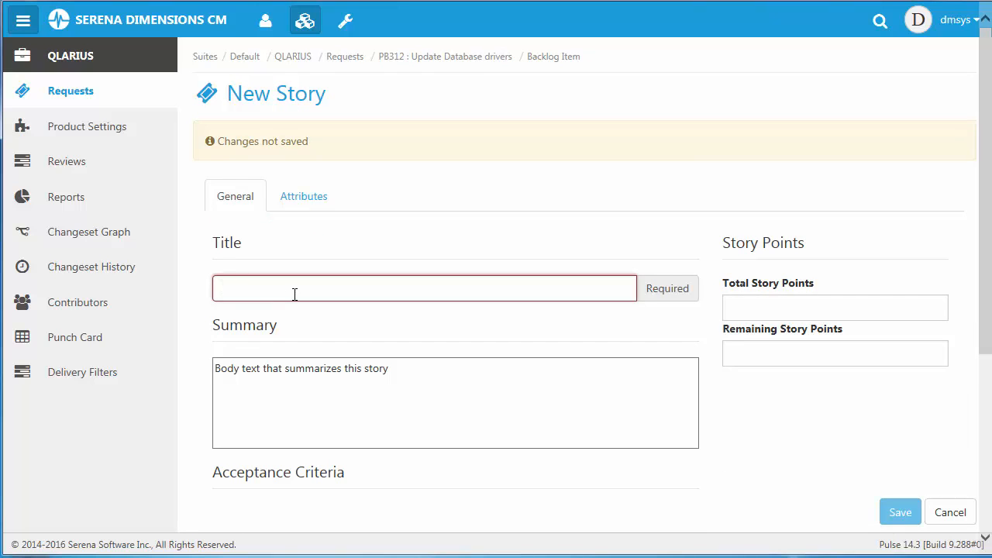
{"action": "type", "text": "Update dru"}
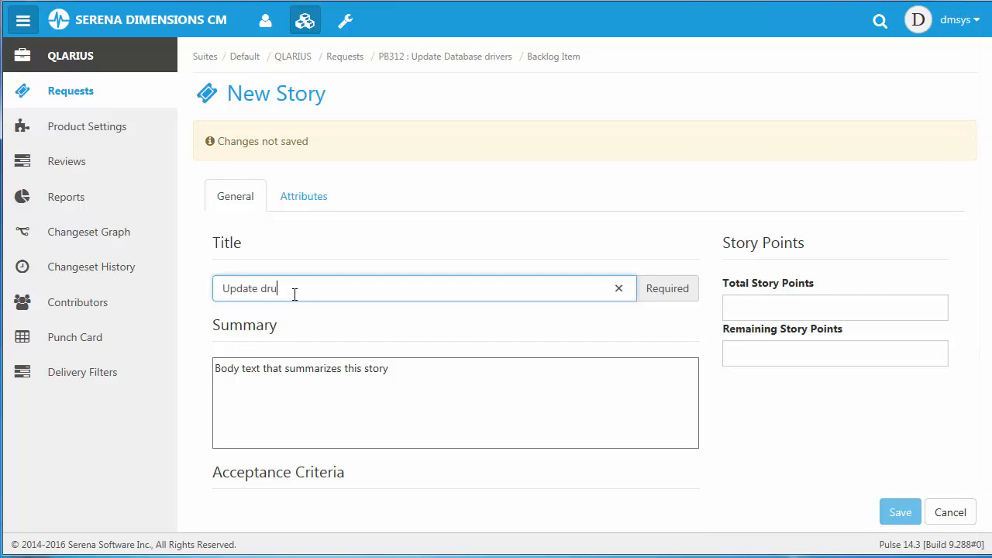
{"action": "key", "text": "BackSpace"}
{"action": "type", "text": "iver ACME to V2.0"}
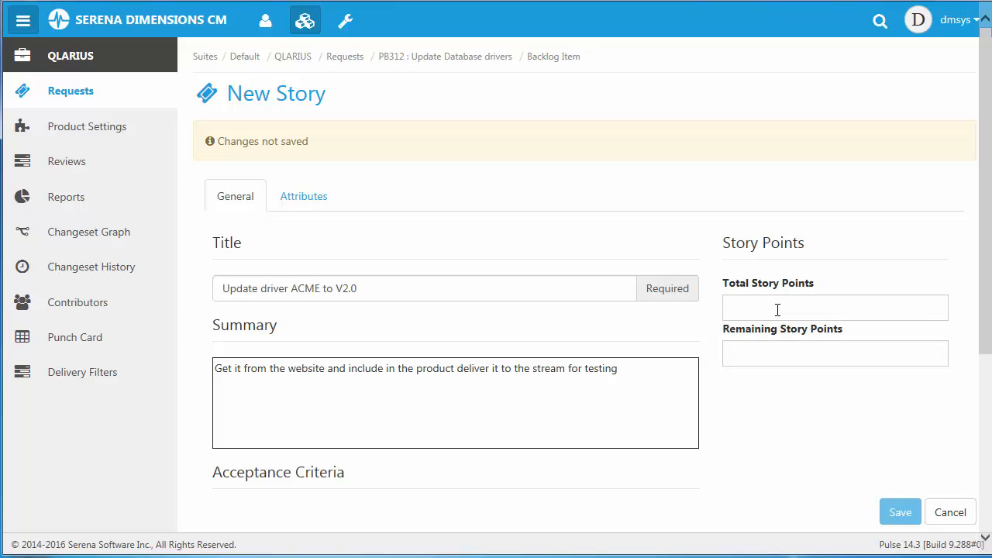
Step: Set the story's total and remaining story points to 5 and enter the acceptance criteria "DLLS are updated"
{"action": "left_click", "coordinate": [777, 309]}
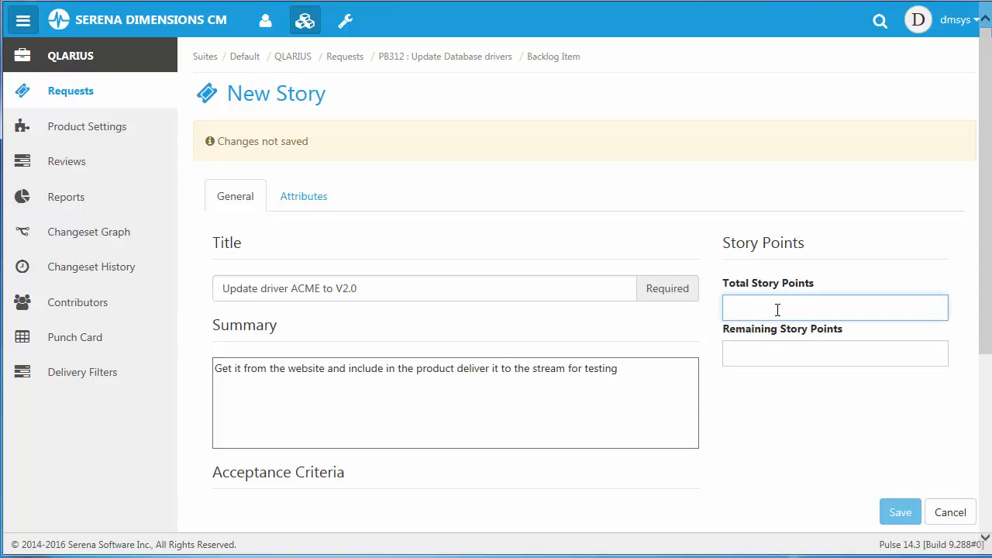
{"action": "type", "text": "5"}
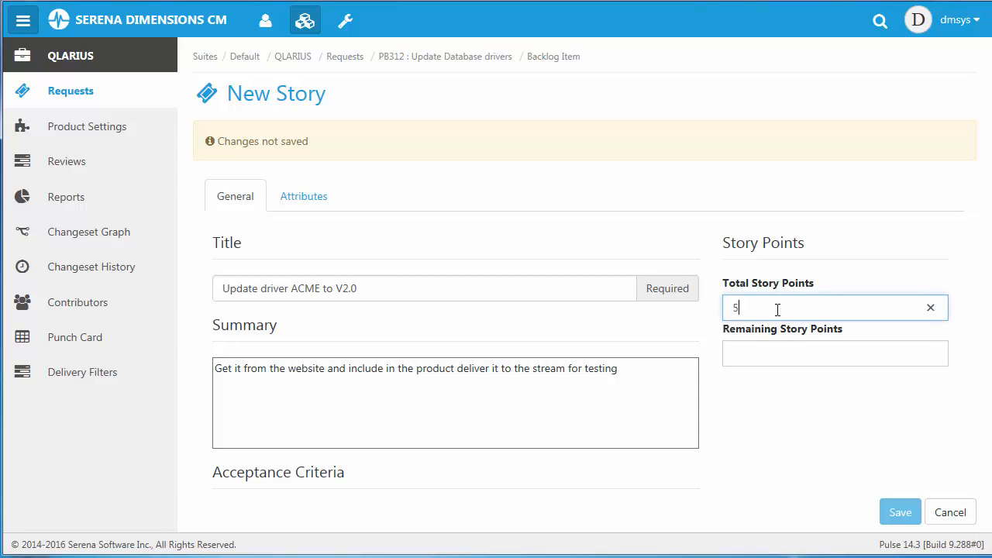
{"action": "left_click", "coordinate": [776, 350]}
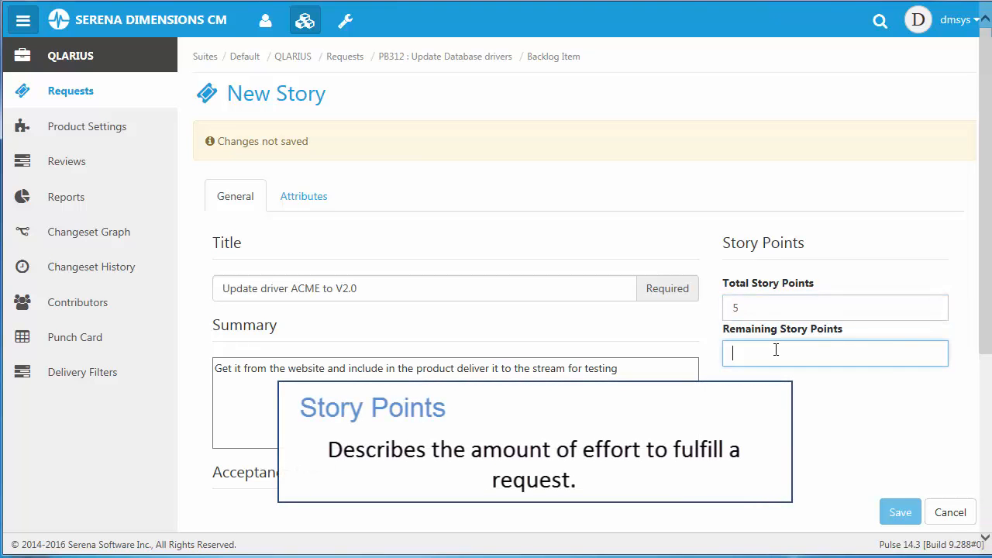
{"action": "type", "text": "5"}
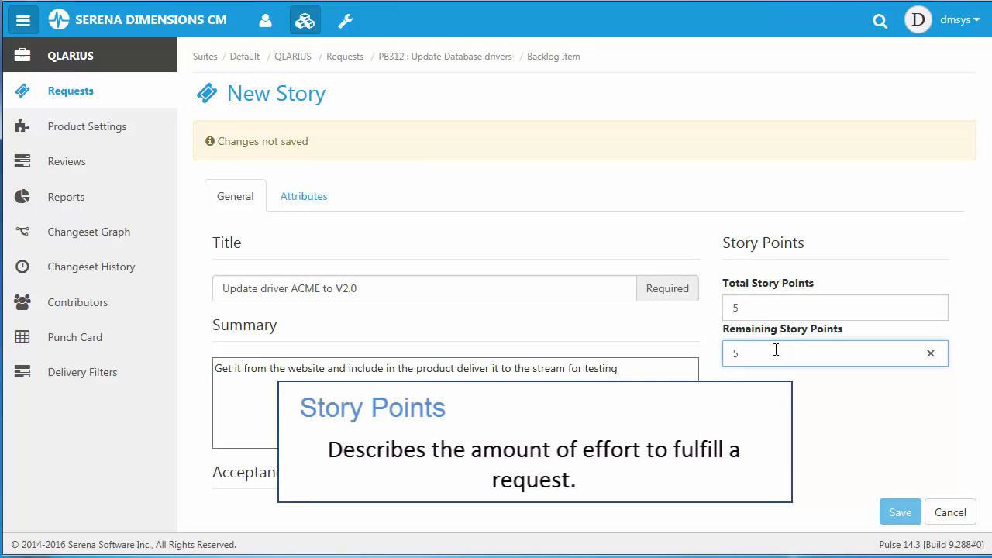
{"action": "scroll", "coordinate": [332, 295], "scroll_direction": "down", "scroll_amount": 3}
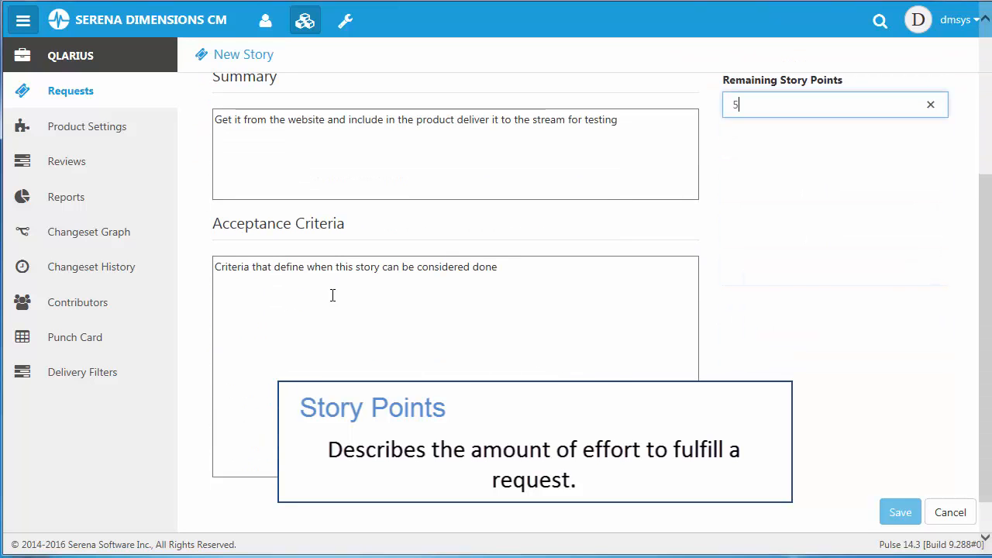
{"action": "left_click", "coordinate": [336, 293]}
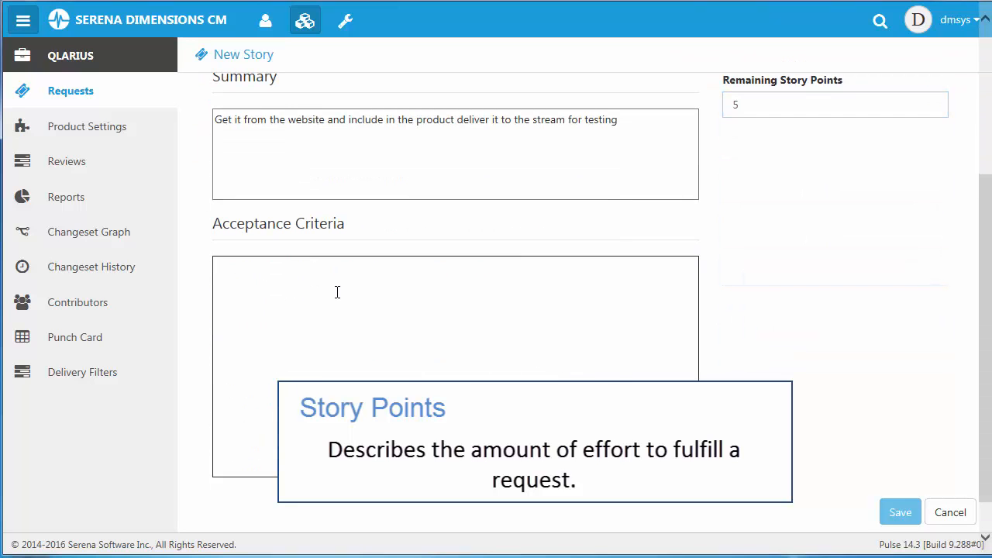
{"action": "type", "text": "DLLS are updated"}
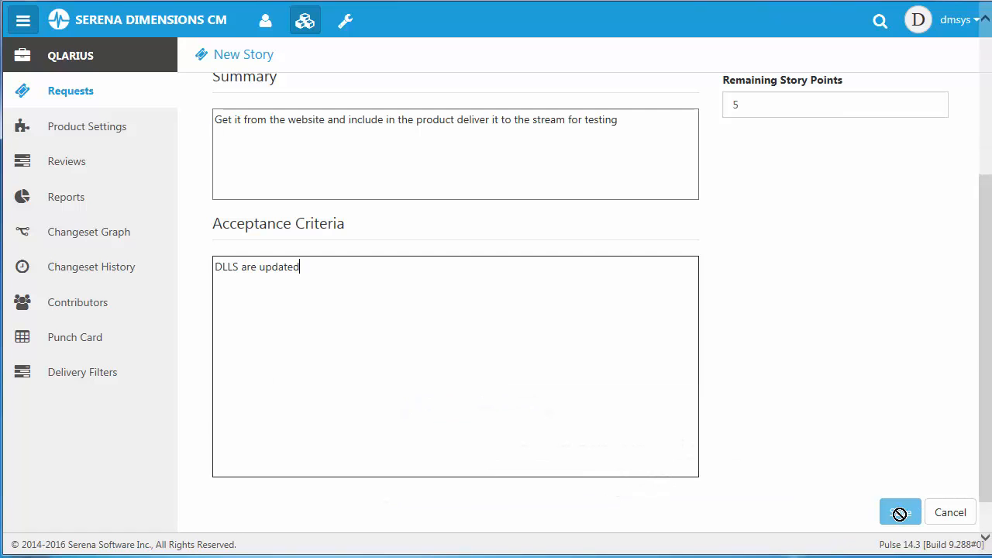
Step: Set the story's Severity/Priority attribute to Medium and save the story
{"action": "scroll", "coordinate": [928, 445], "scroll_direction": "up", "scroll_amount": 3}
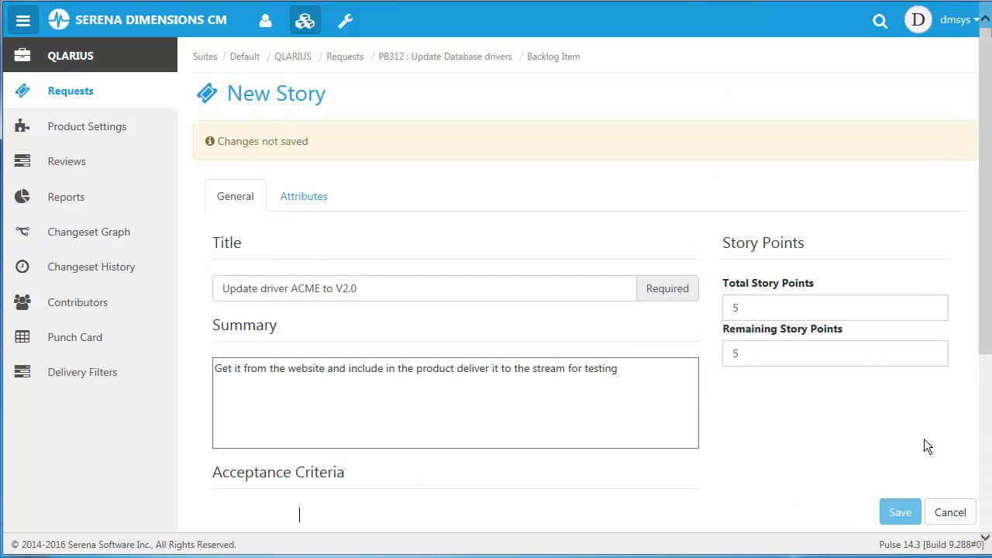
{"action": "left_click", "coordinate": [318, 201]}
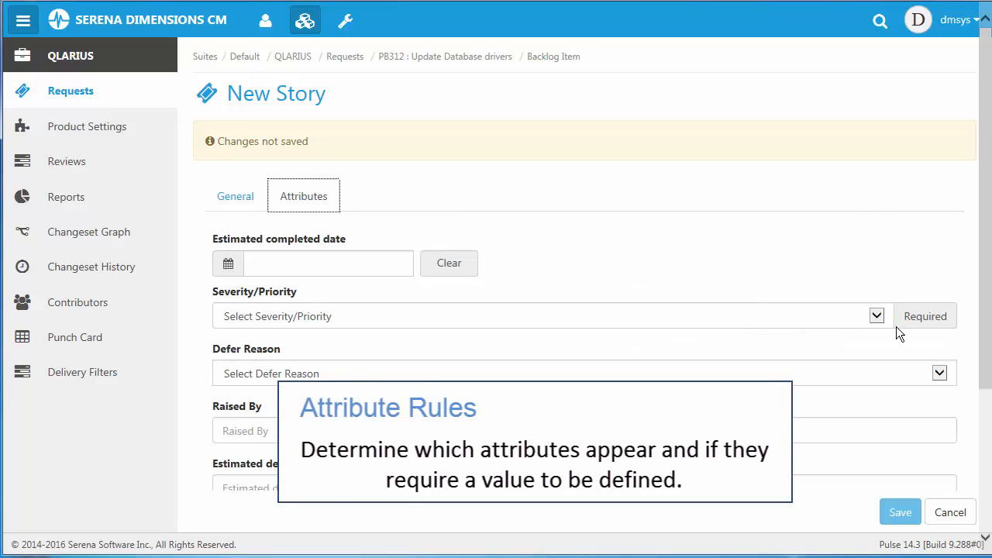
{"action": "left_click", "coordinate": [876, 317]}
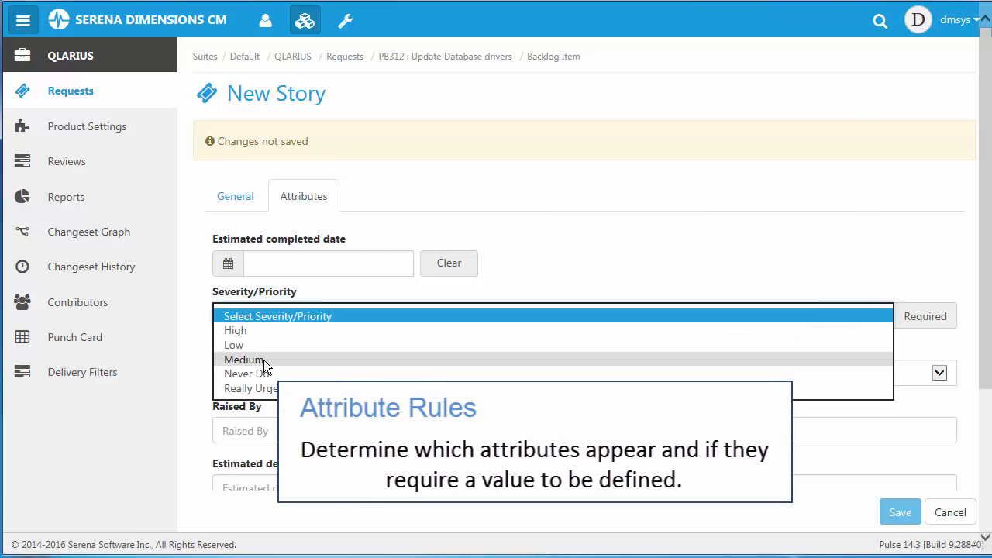
{"action": "key", "text": "Escape"}
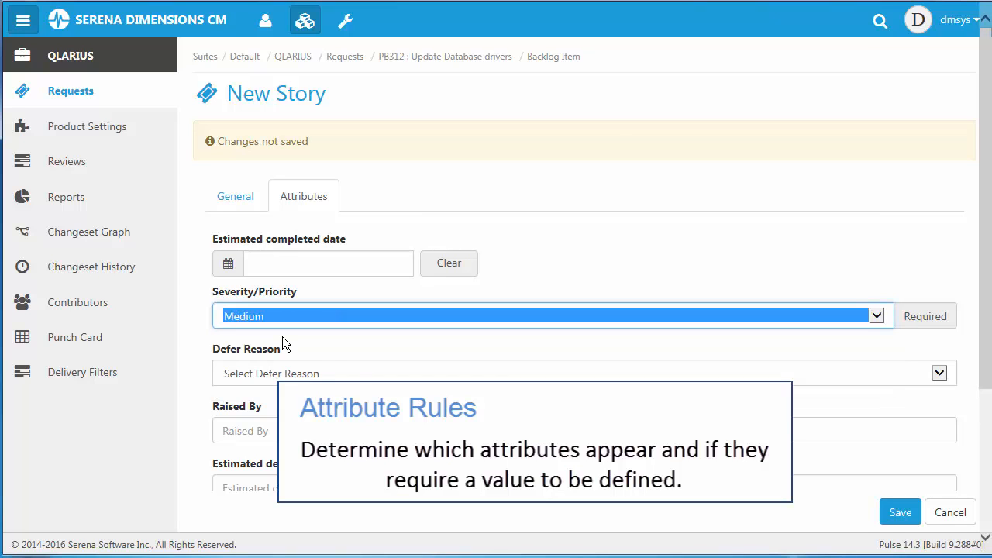
{"action": "left_click", "coordinate": [901, 517]}
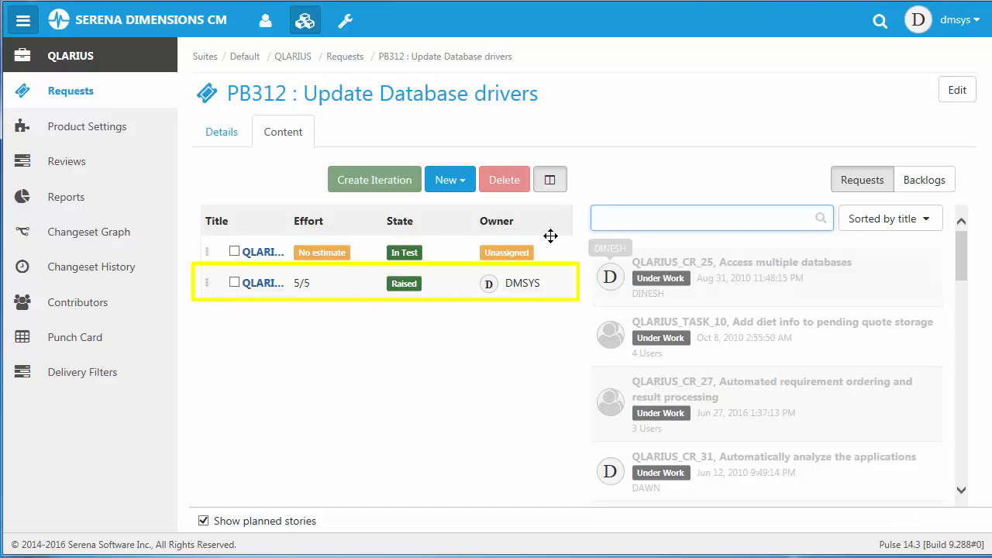
Step: Hide the side list of requests and move the "Update driver ACME to V2.0" story above delivery1 in the backlog
{"action": "left_click", "coordinate": [551, 186]}
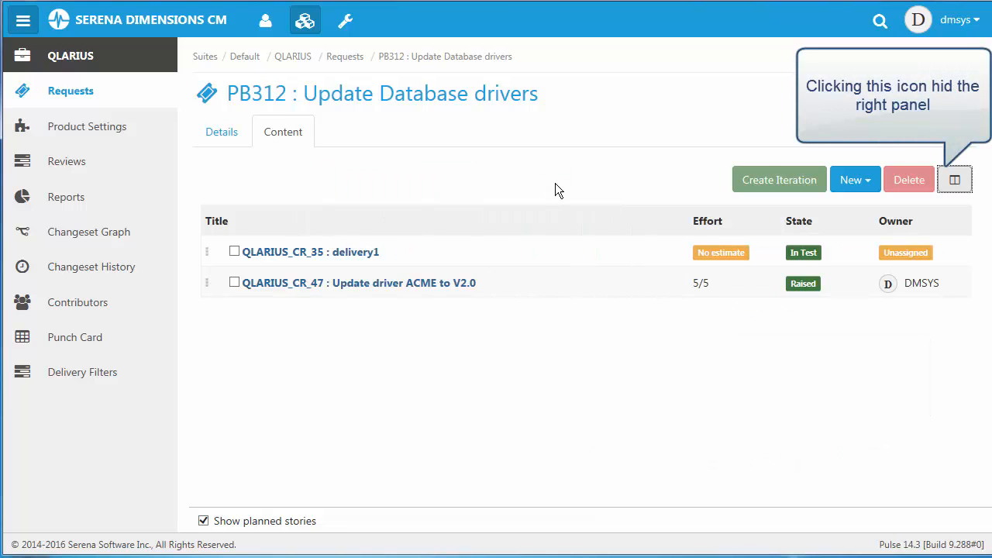
{"action": "left_click_drag", "start_coordinate": [333, 288], "coordinate": [315, 241]}
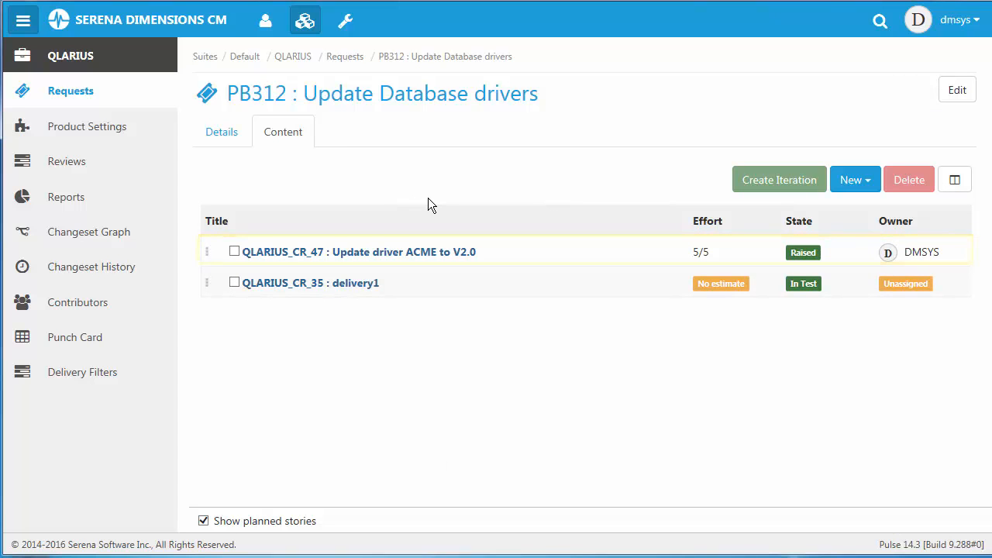
Step: Create a feature titled "Driver update" in the backlog and move the ACME driver and delivery1 stories into it
{"action": "left_click", "coordinate": [869, 190]}
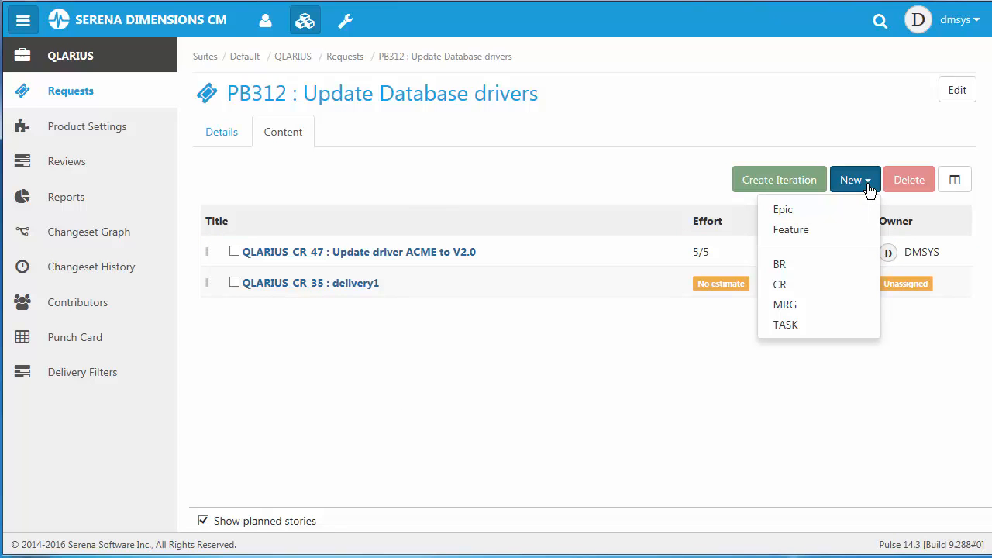
{"action": "left_click", "coordinate": [793, 234]}
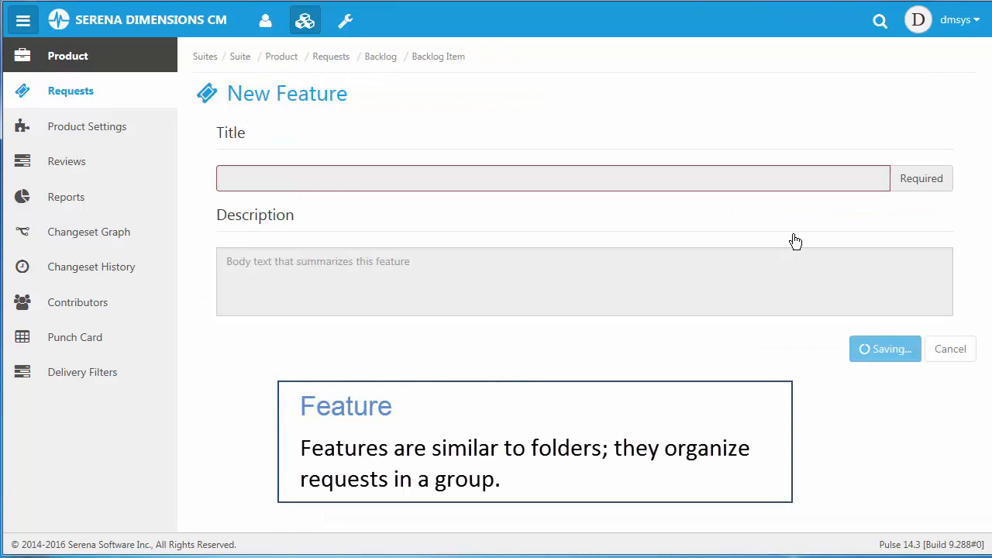
{"action": "type", "text": "Dr"}
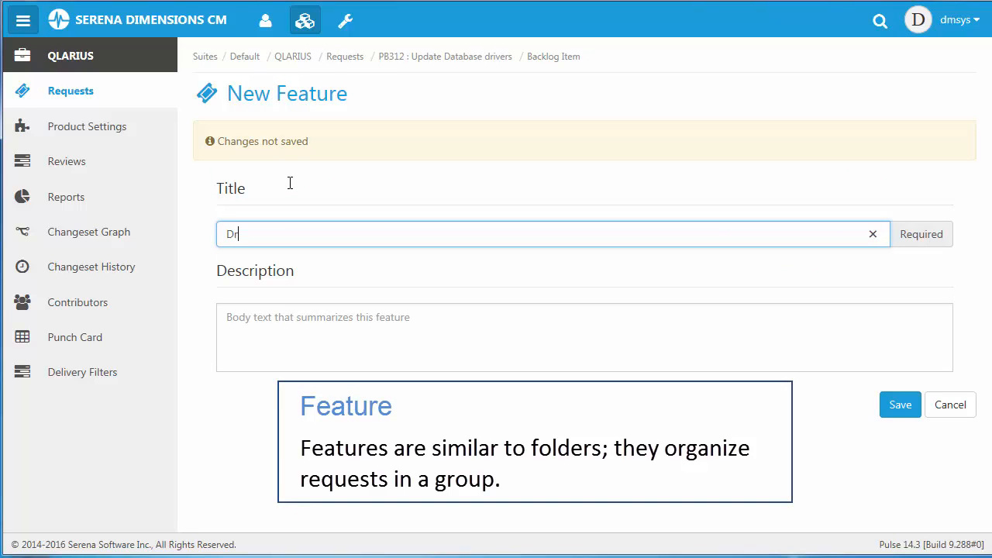
{"action": "type", "text": "iver update"}
{"action": "left_click", "coordinate": [895, 404]}
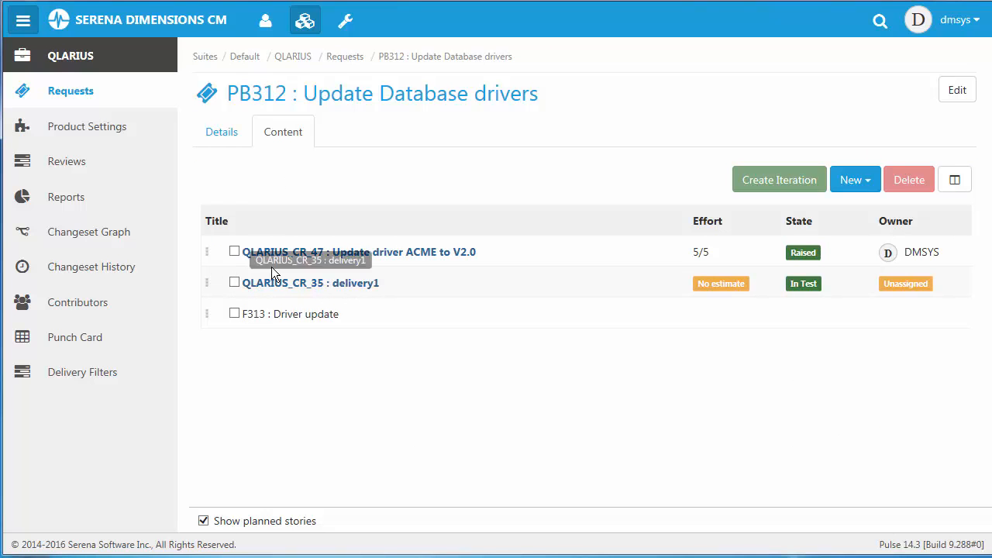
{"action": "left_click_drag", "start_coordinate": [322, 256], "coordinate": [310, 324]}
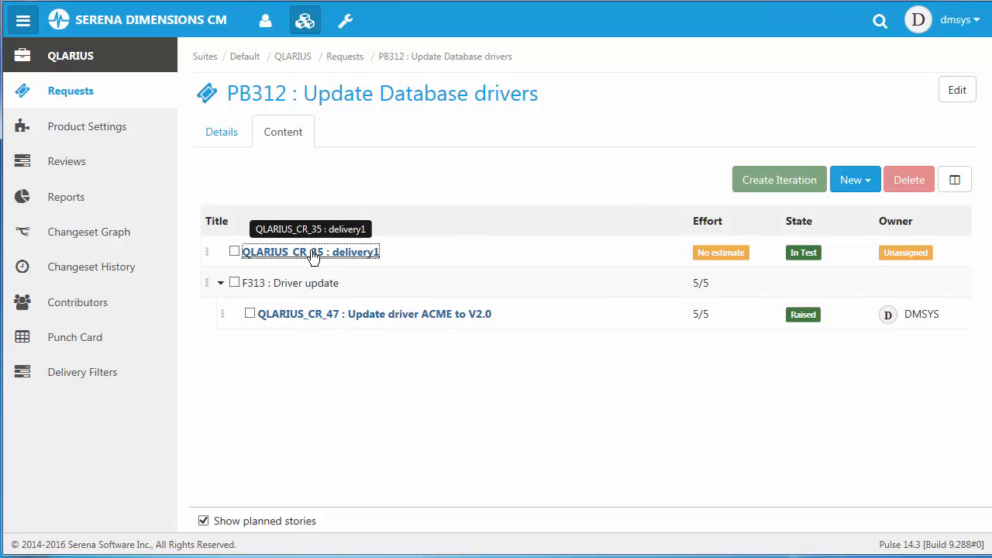
{"action": "left_click_drag", "start_coordinate": [313, 259], "coordinate": [311, 295]}
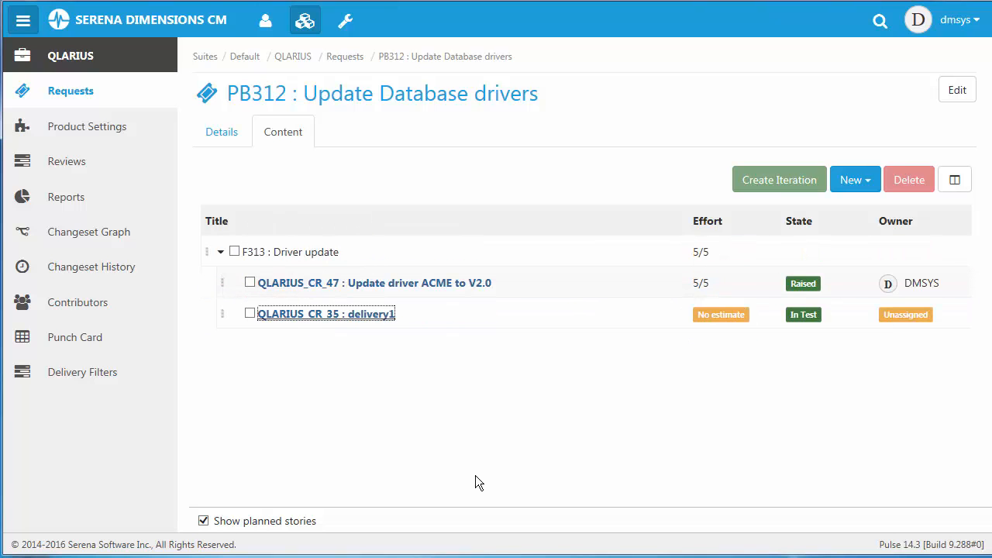
Step: Create and start a two-week iteration named "Updated drivers to 2.0" from the "Driver update" feature
{"action": "left_click", "coordinate": [234, 252]}
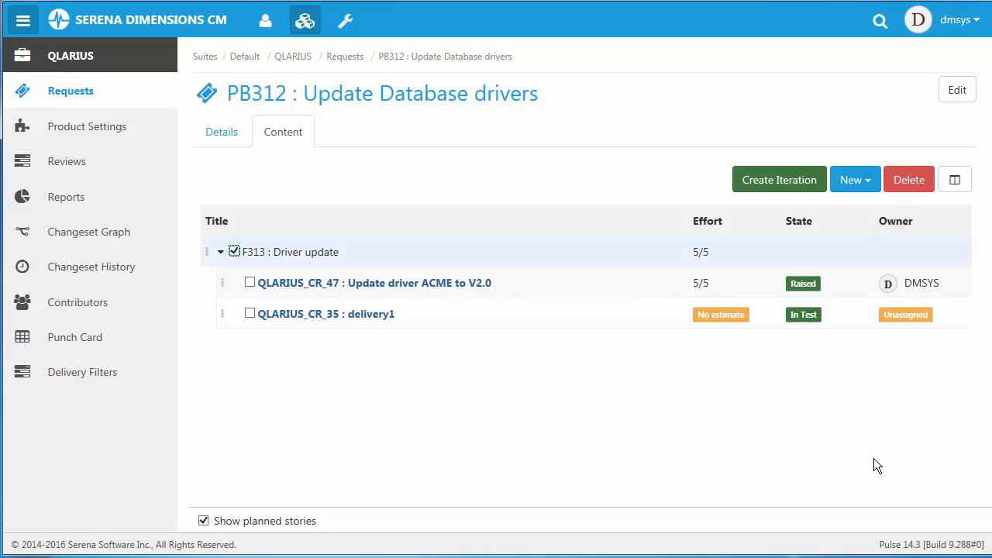
{"action": "left_click", "coordinate": [779, 180]}
{"action": "left_click", "coordinate": [365, 147]}
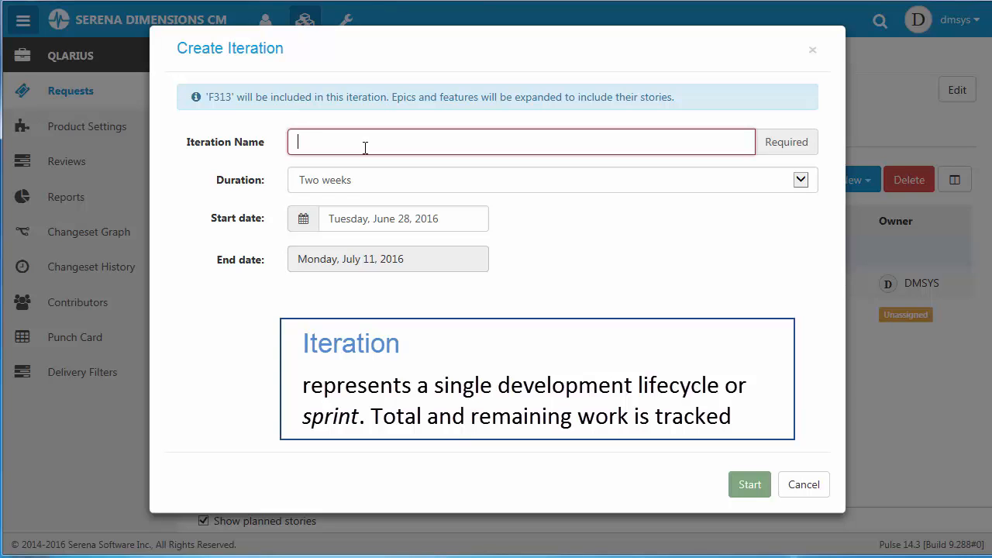
{"action": "type", "text": "Updated driver"}
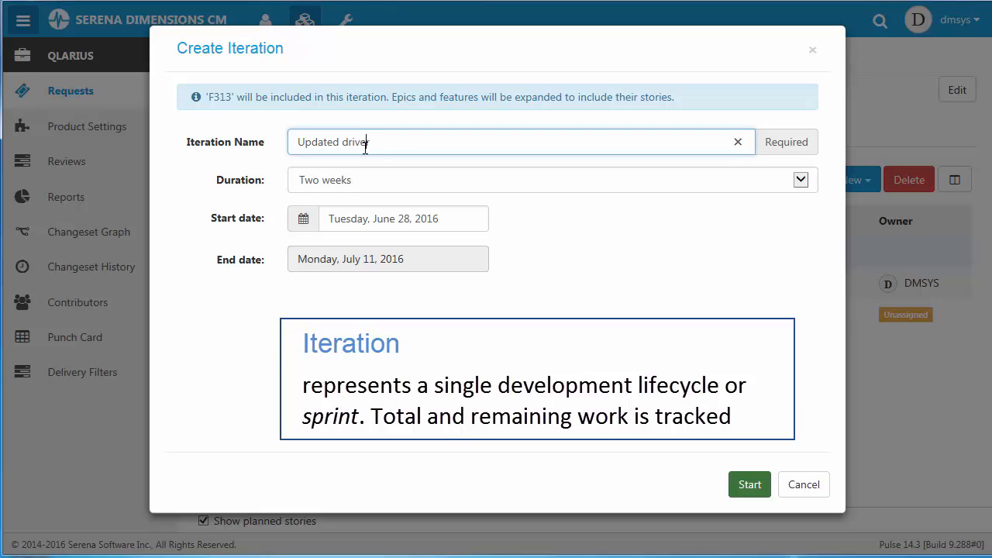
{"action": "type", "text": "s to 2.0"}
{"action": "left_click", "coordinate": [748, 494]}
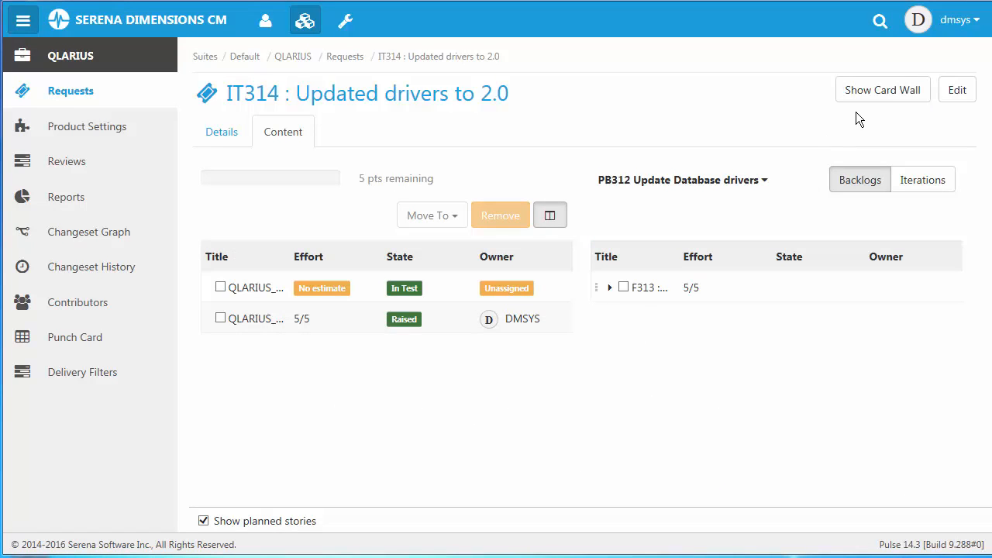
Step: Edit the ACME driver story from the iteration's card wall, adding acceptance criterion "Dlls are now sourced from website" and setting remaining story points to 4
{"action": "left_click", "coordinate": [887, 93]}
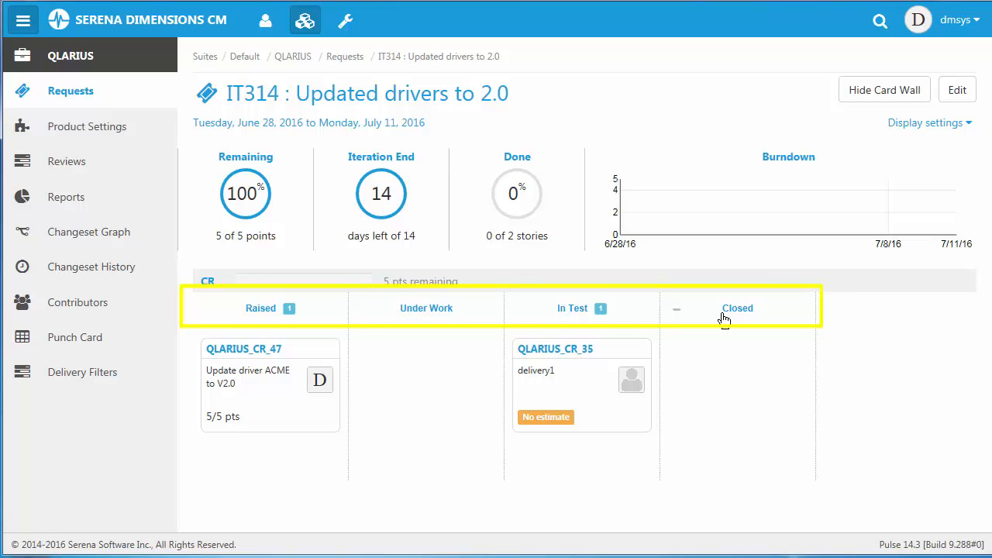
{"action": "left_click", "coordinate": [243, 350]}
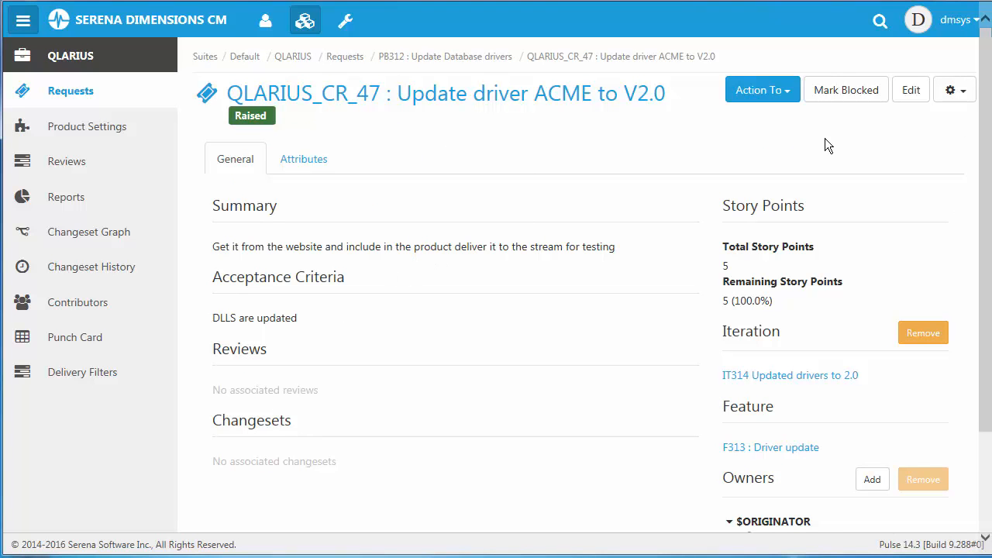
{"action": "left_click", "coordinate": [908, 92]}
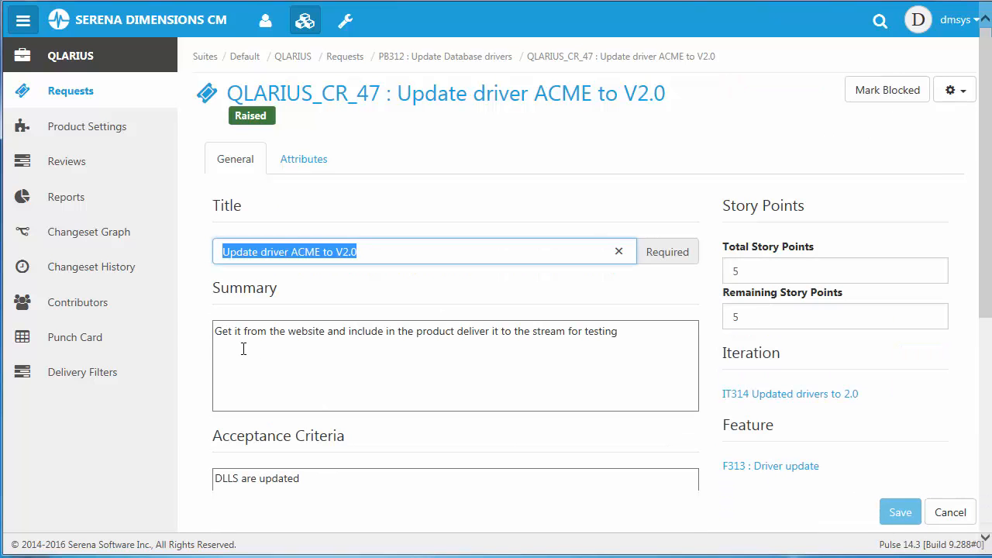
{"action": "left_click", "coordinate": [400, 470]}
{"action": "key", "text": "Return"}
{"action": "type", "text": "Dlls"}
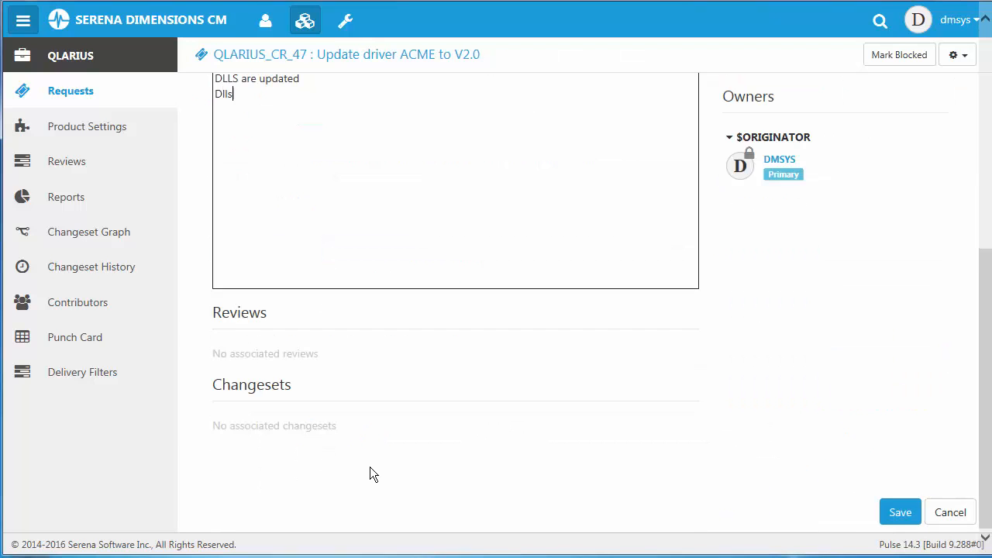
{"action": "type", "text": " are now sourced "}
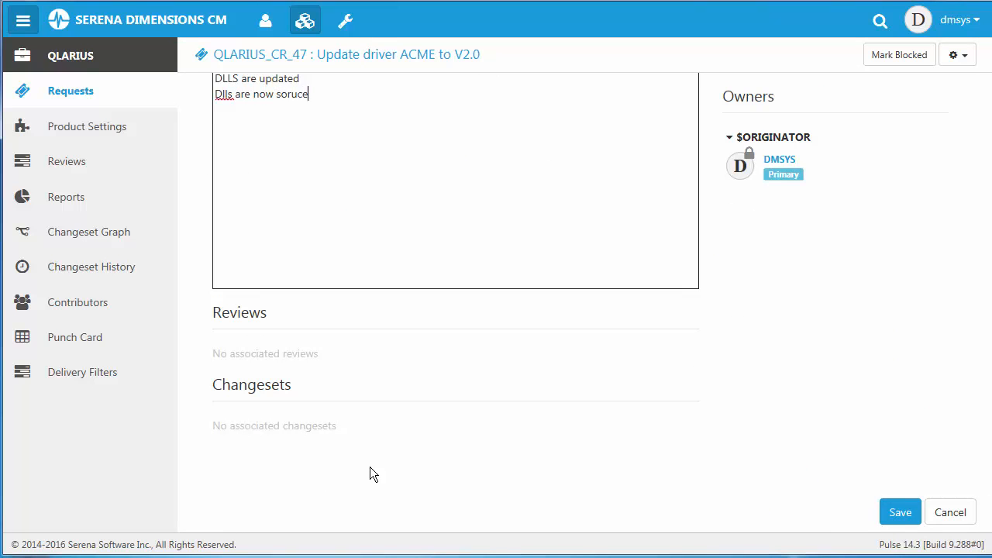
{"action": "type", "text": "from website"}
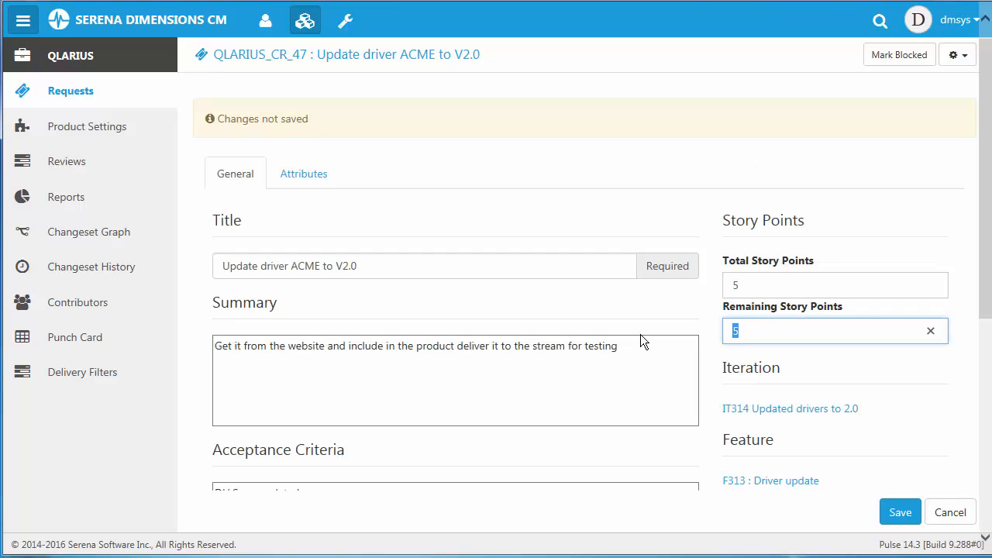
{"action": "type", "text": "4"}
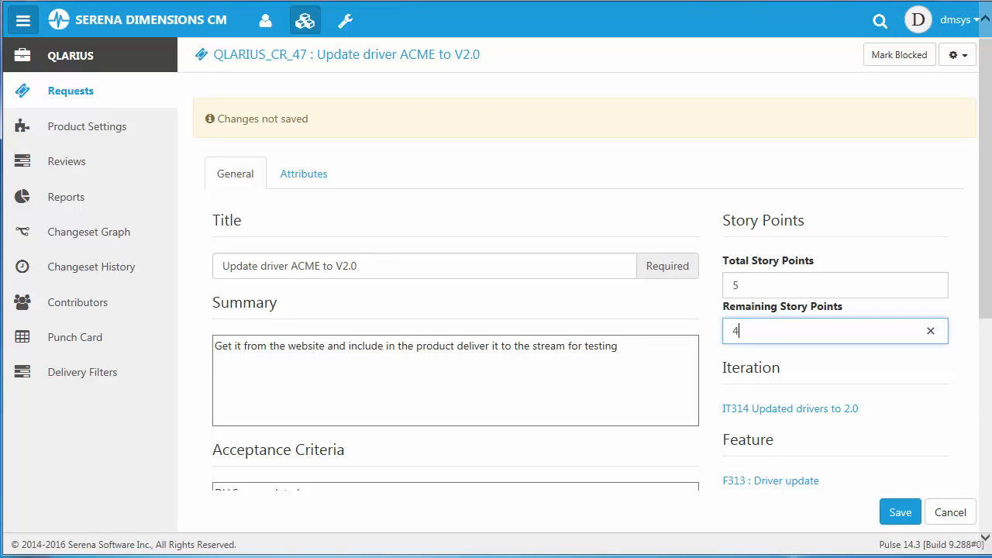
{"action": "left_click", "coordinate": [899, 513]}
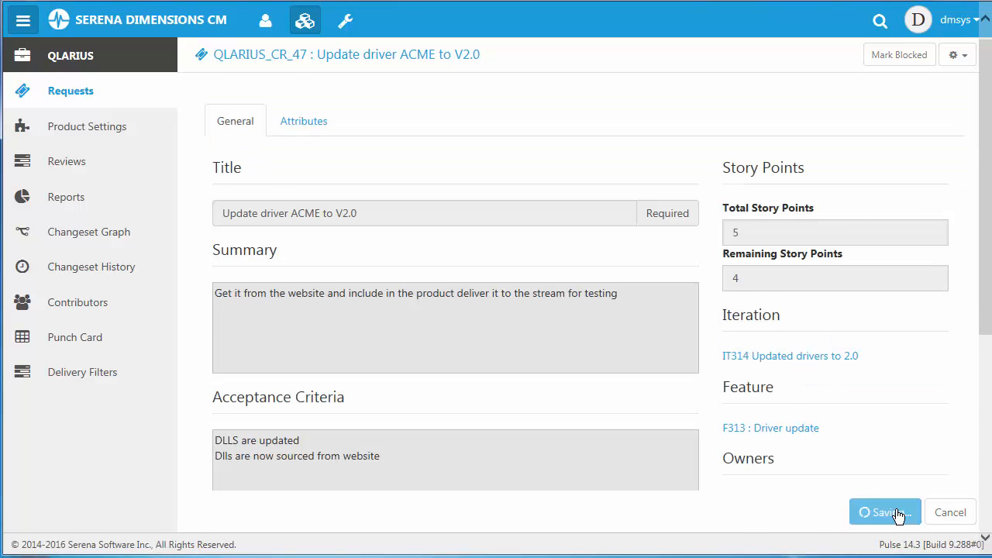
Step: Action the "Update driver ACME to V2.0" story to Under Work, keeping its attributes as they are
{"action": "left_click", "coordinate": [809, 56]}
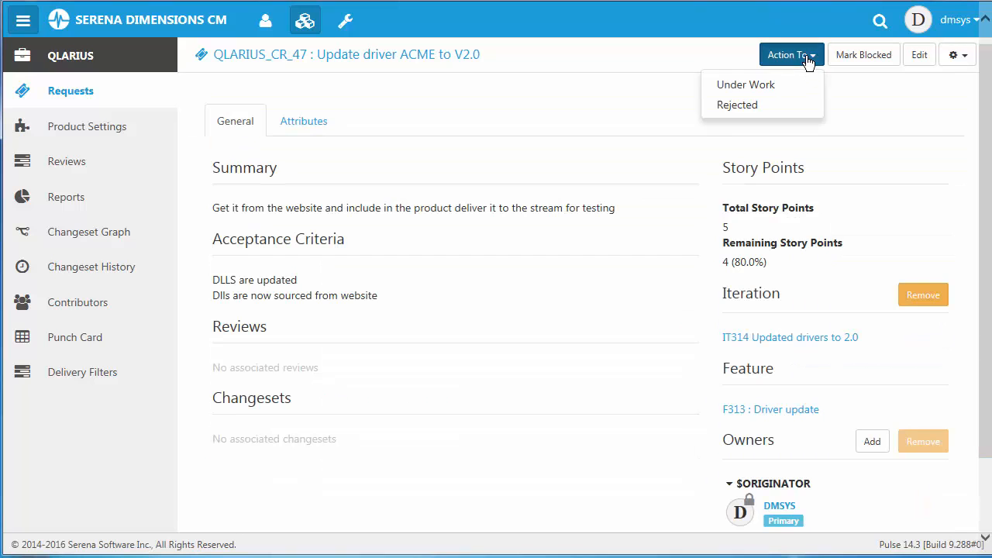
{"action": "left_click", "coordinate": [764, 92]}
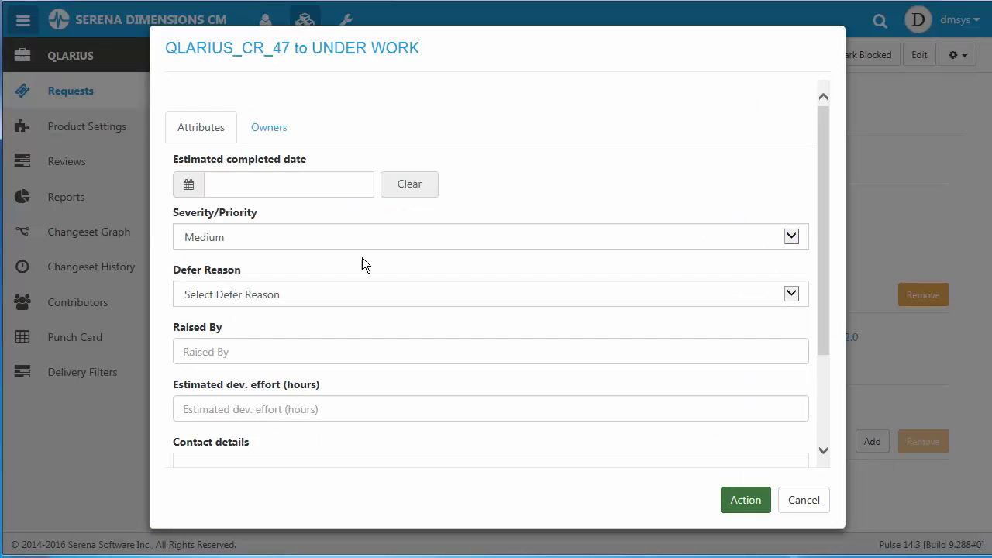
{"action": "left_click", "coordinate": [749, 508]}
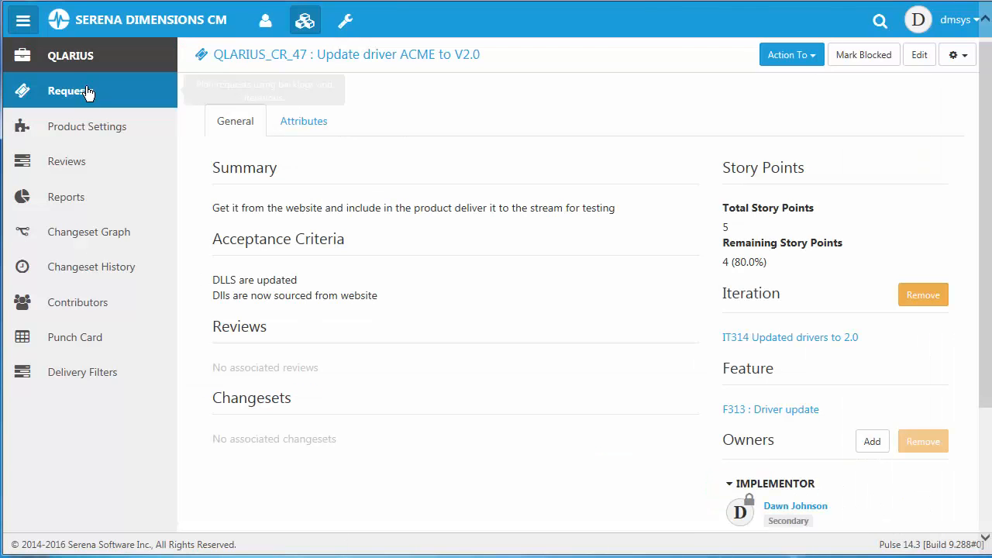
Step: Open the card wall of the "Updated drivers to 2.0" iteration from the product's current iterations
{"action": "left_click", "coordinate": [85, 91]}
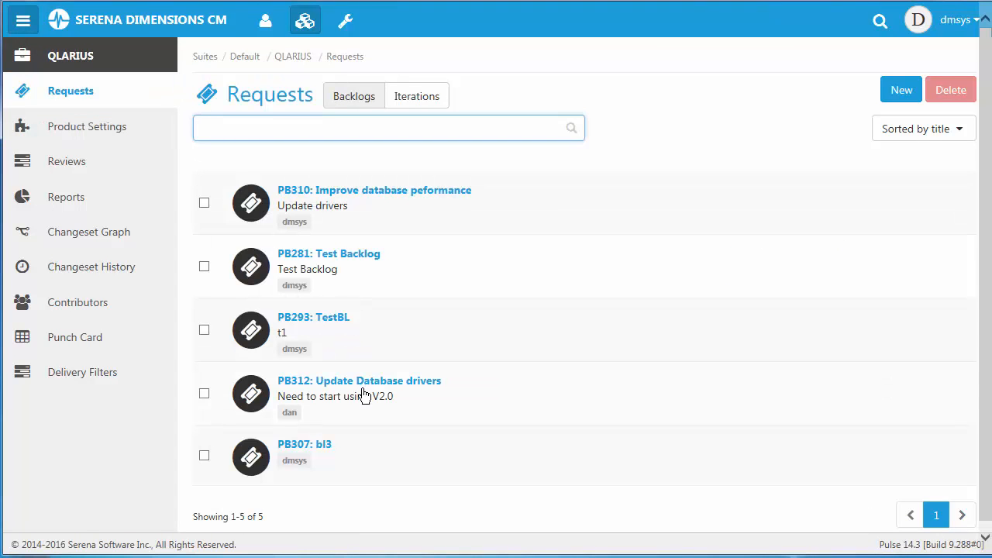
{"action": "left_click", "coordinate": [419, 97]}
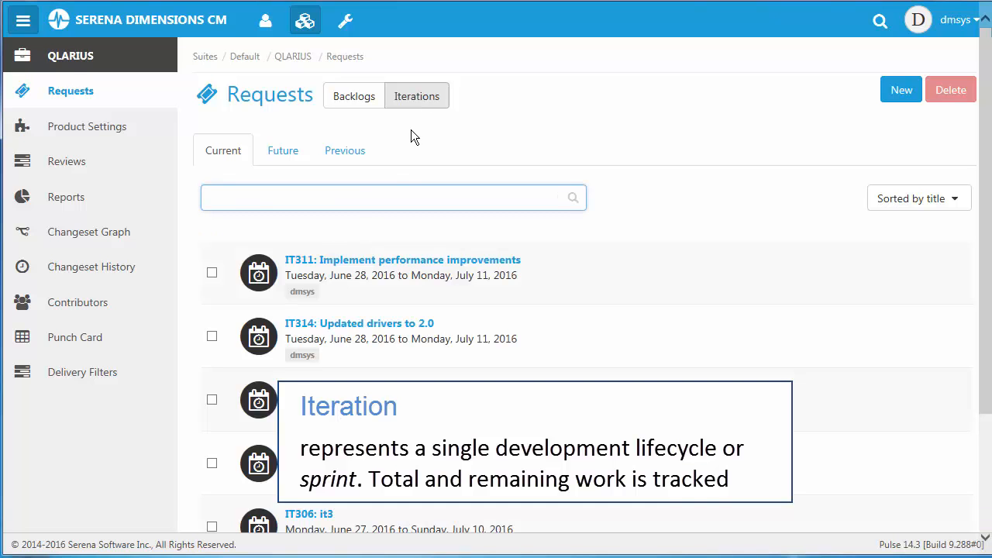
{"action": "left_click", "coordinate": [351, 325]}
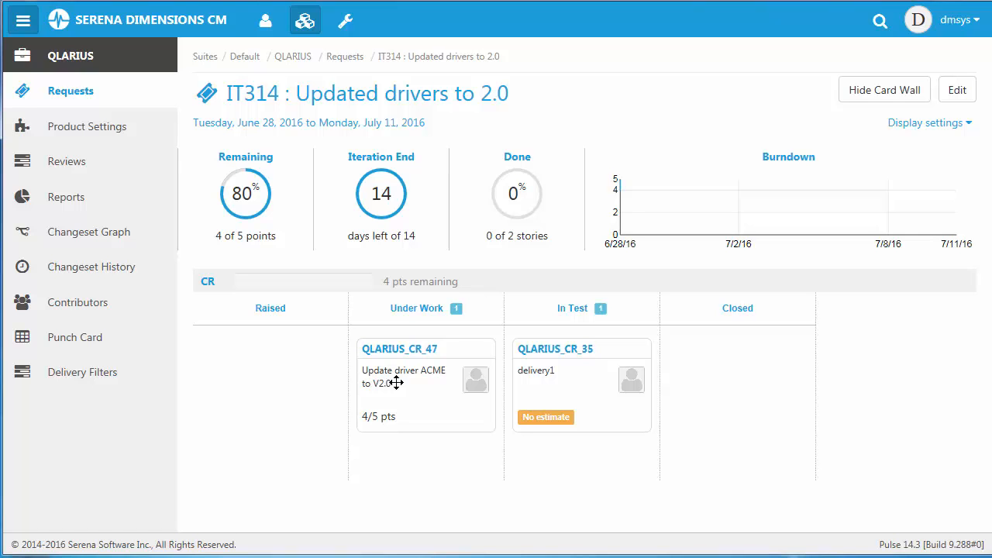
Step: Move the ACME driver card to In Test with 3 hours actual development effort and both completion dates set to June 28, 2016
{"action": "left_click_drag", "start_coordinate": [396, 382], "coordinate": [546, 452]}
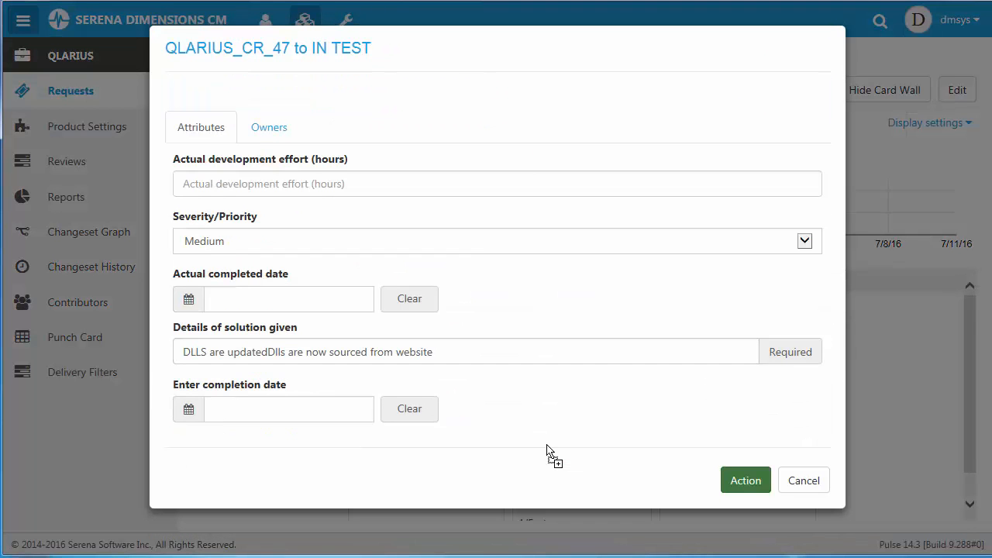
{"action": "left_click", "coordinate": [249, 183]}
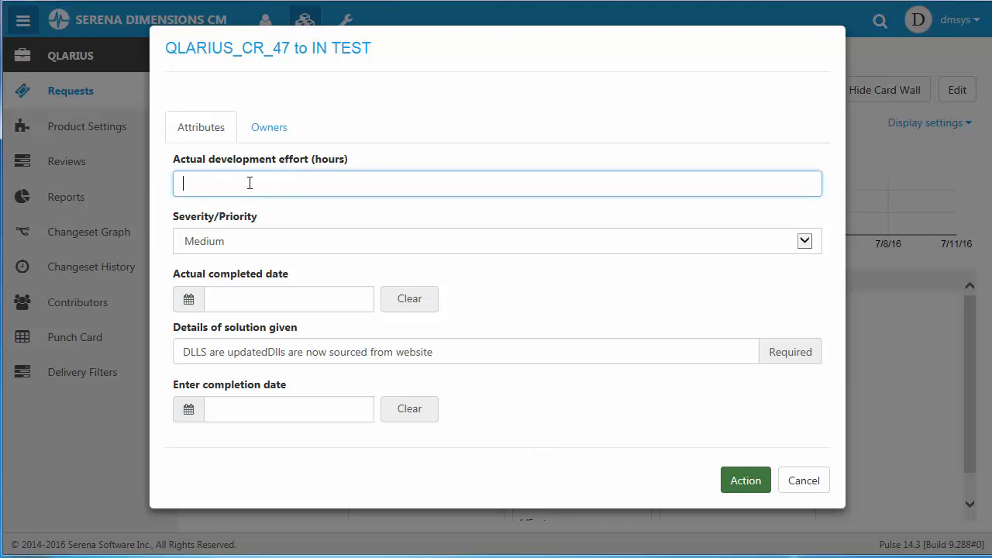
{"action": "type", "text": "3"}
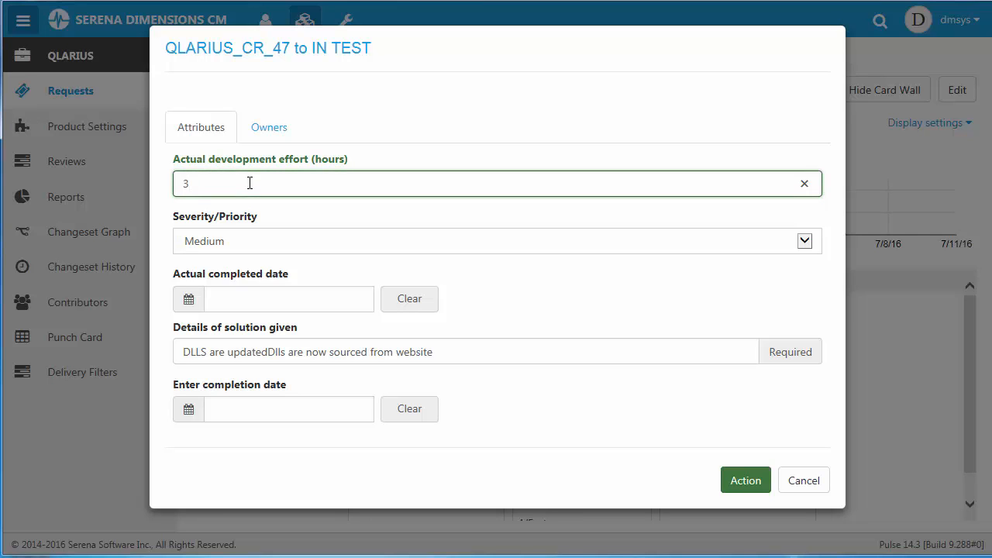
{"action": "left_click", "coordinate": [194, 301]}
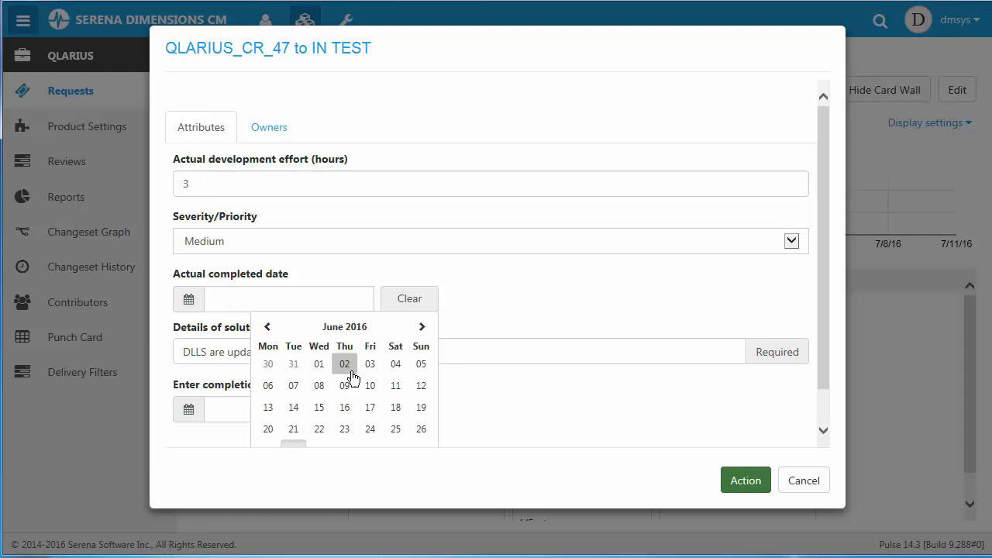
{"action": "left_click", "coordinate": [292, 450]}
{"action": "left_click", "coordinate": [188, 409]}
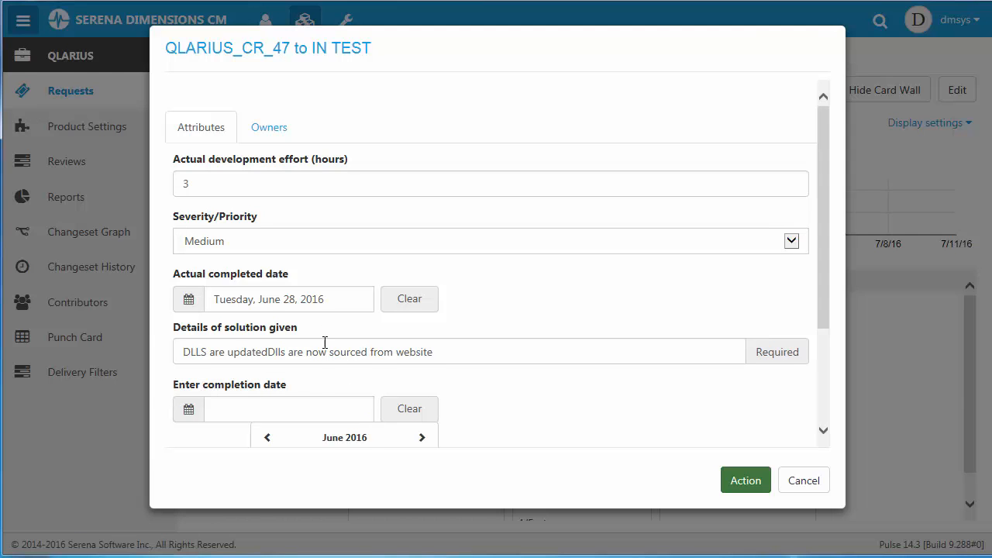
{"action": "scroll", "coordinate": [325, 342], "scroll_direction": "down", "scroll_amount": 2}
{"action": "left_click", "coordinate": [294, 410]}
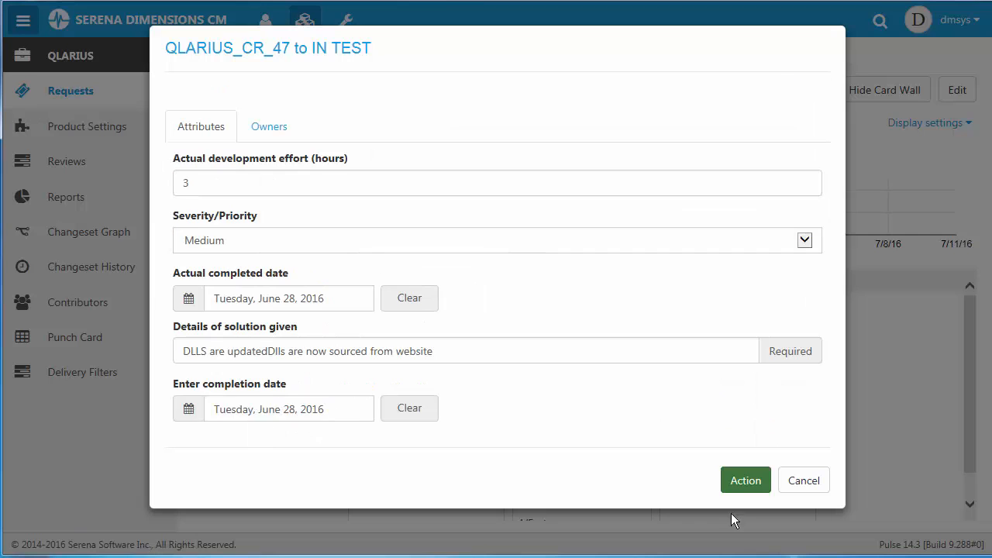
{"action": "left_click", "coordinate": [745, 482]}
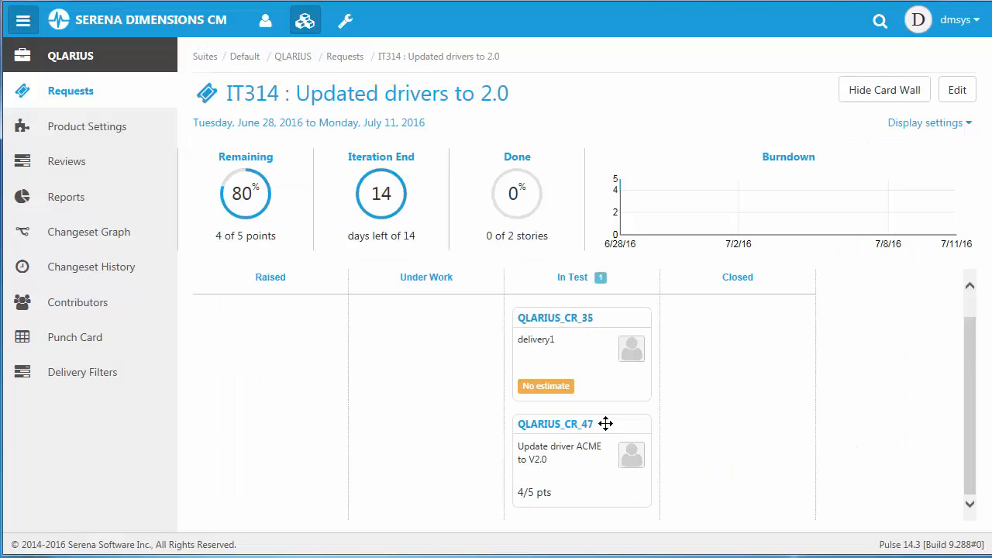
Step: Move the ACME driver card from In Test to Closed, with test pass date and deployment date both June 28, 2016
{"action": "left_click_drag", "start_coordinate": [549, 456], "coordinate": [722, 434]}
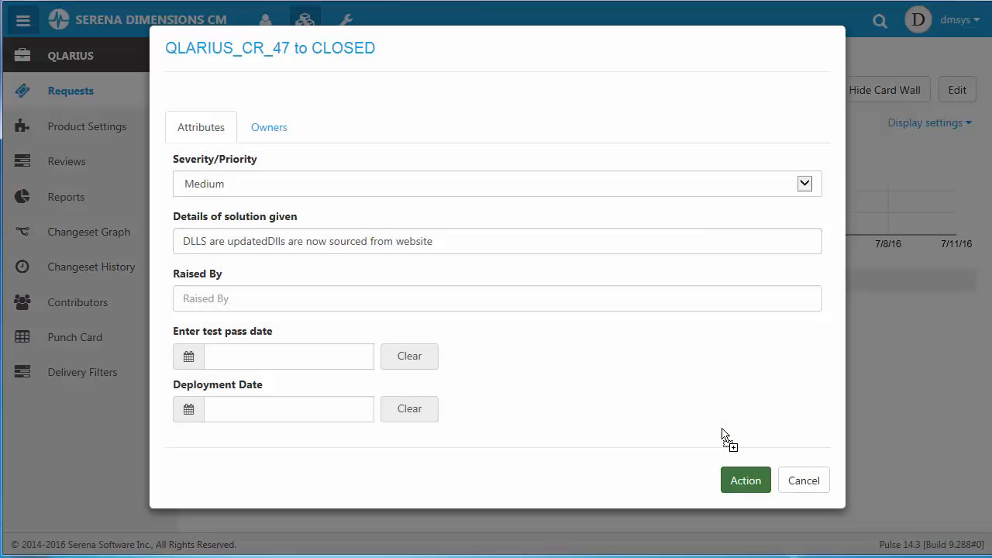
{"action": "left_click", "coordinate": [190, 358]}
{"action": "scroll", "coordinate": [361, 384], "scroll_direction": "down", "scroll_amount": 2}
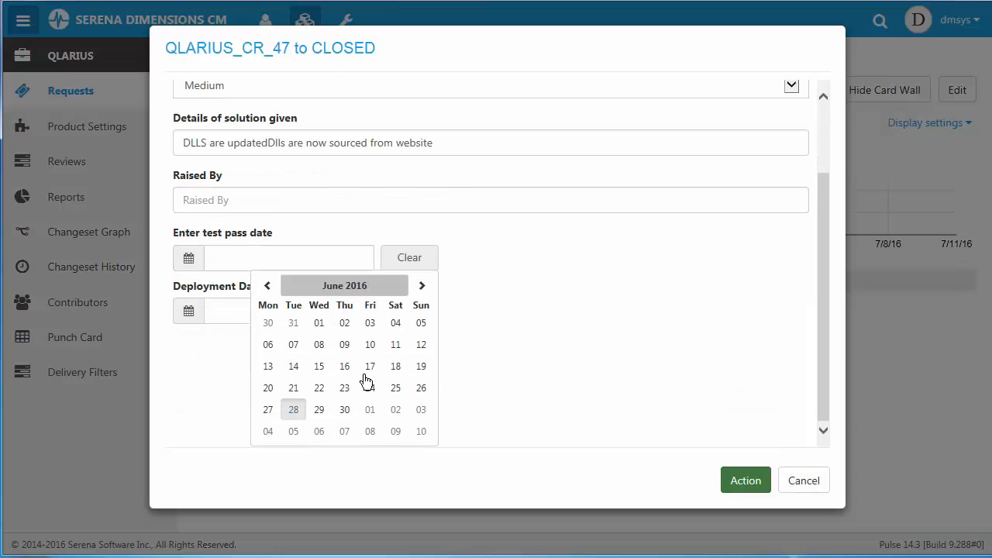
{"action": "left_click", "coordinate": [303, 417]}
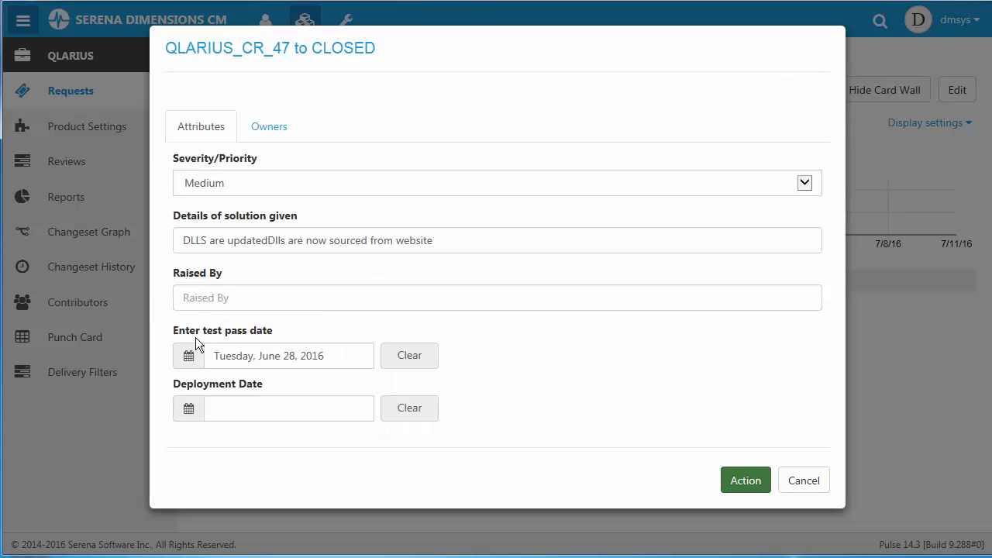
{"action": "left_click", "coordinate": [190, 411]}
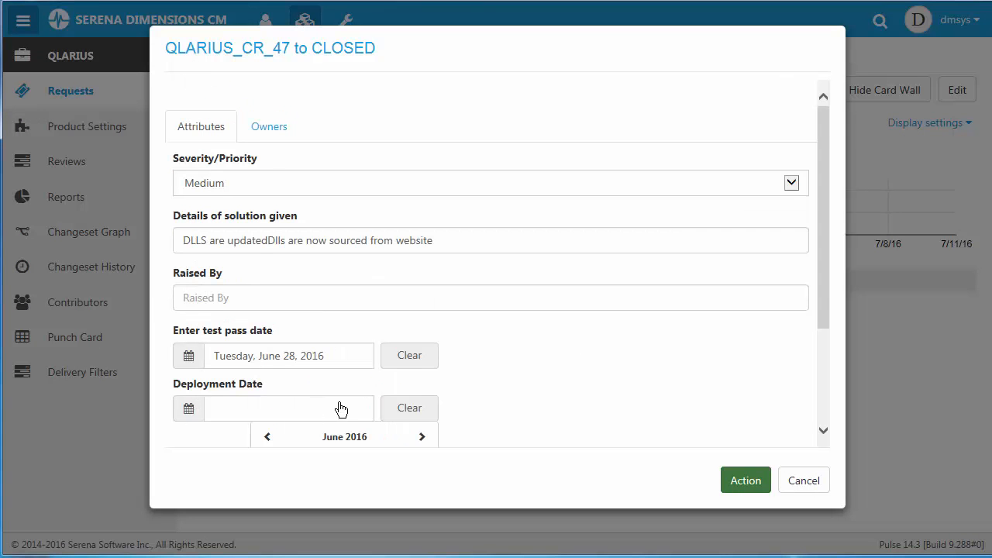
{"action": "scroll", "coordinate": [341, 410], "scroll_direction": "down", "scroll_amount": 2}
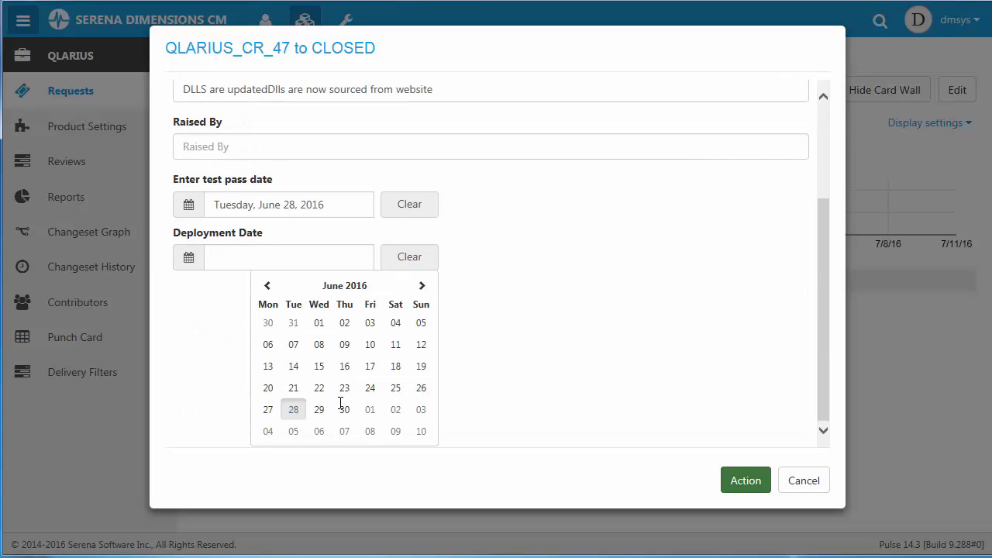
{"action": "left_click", "coordinate": [293, 410]}
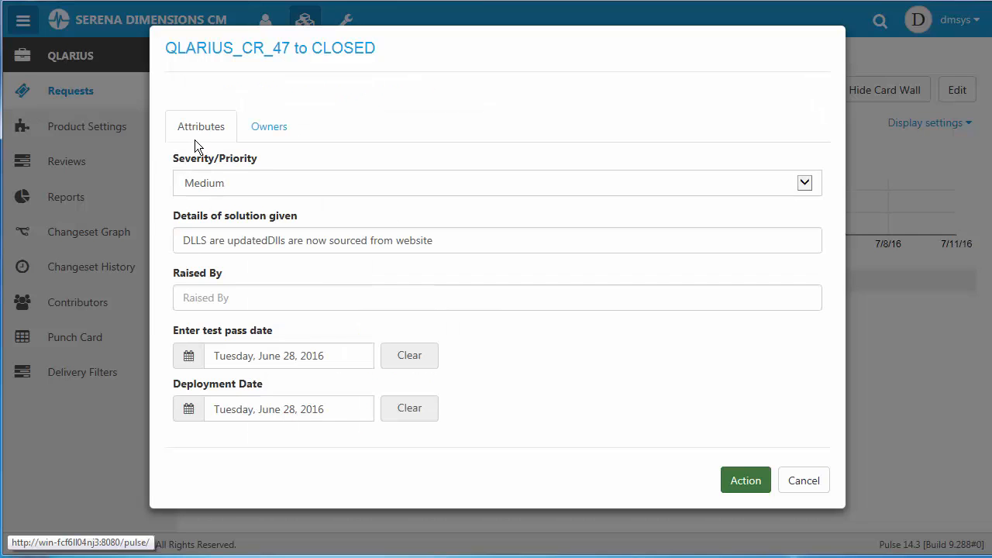
{"action": "left_click", "coordinate": [745, 481]}
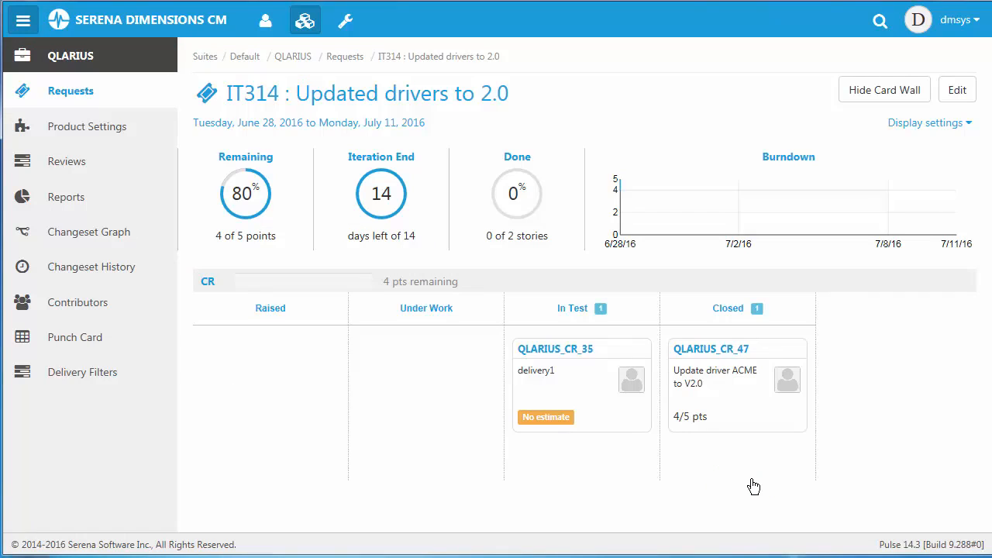
Step: Set the closed ACME driver story's remaining story points to 0, save it, and go to the "Update Database drivers" backlog
{"action": "left_click", "coordinate": [713, 358]}
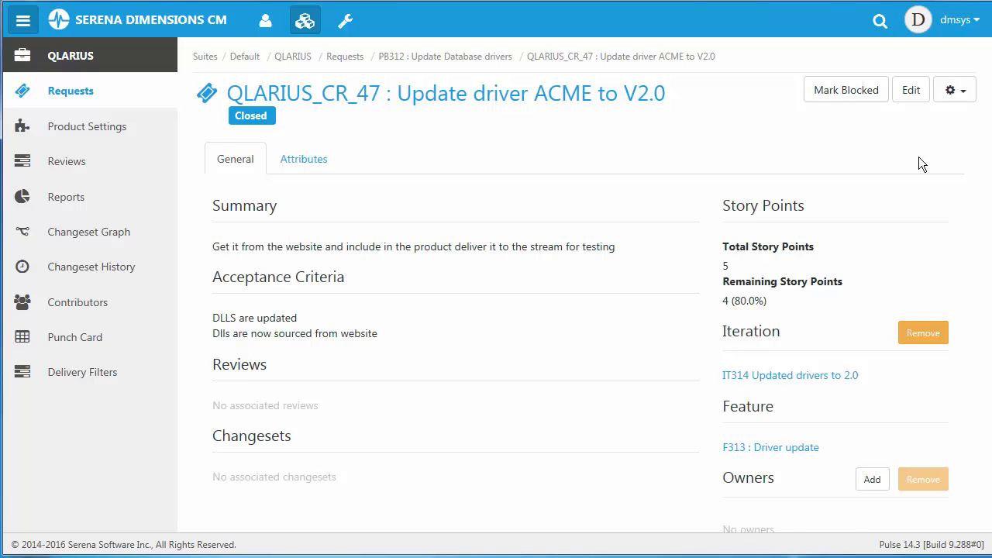
{"action": "left_click", "coordinate": [913, 91]}
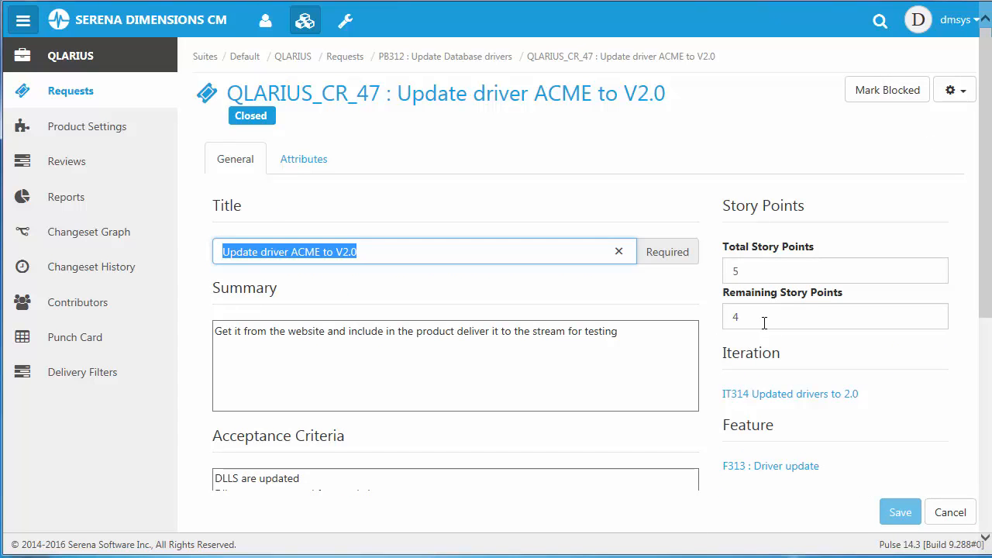
{"action": "left_click", "coordinate": [764, 323]}
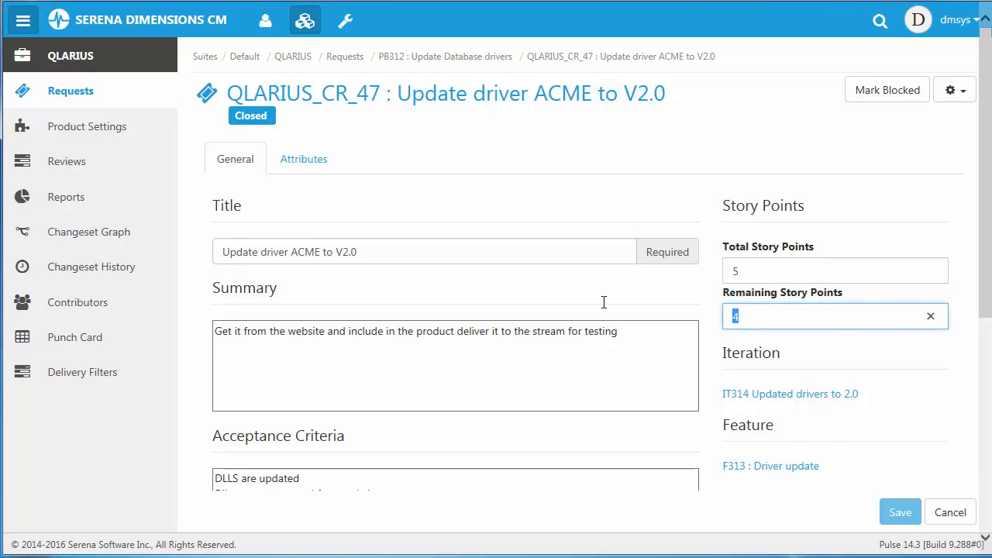
{"action": "type", "text": "0"}
{"action": "left_click", "coordinate": [899, 514]}
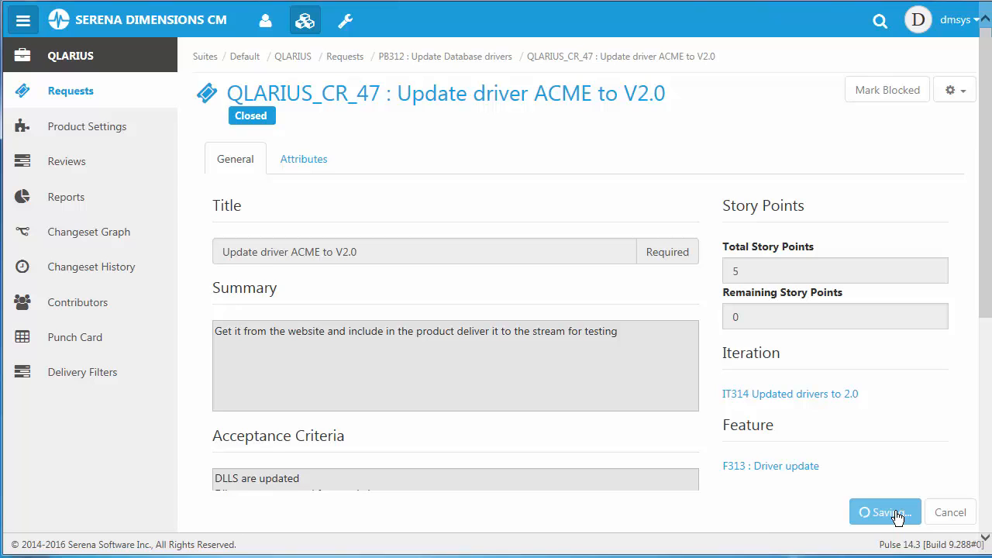
{"action": "left_click", "coordinate": [421, 60]}
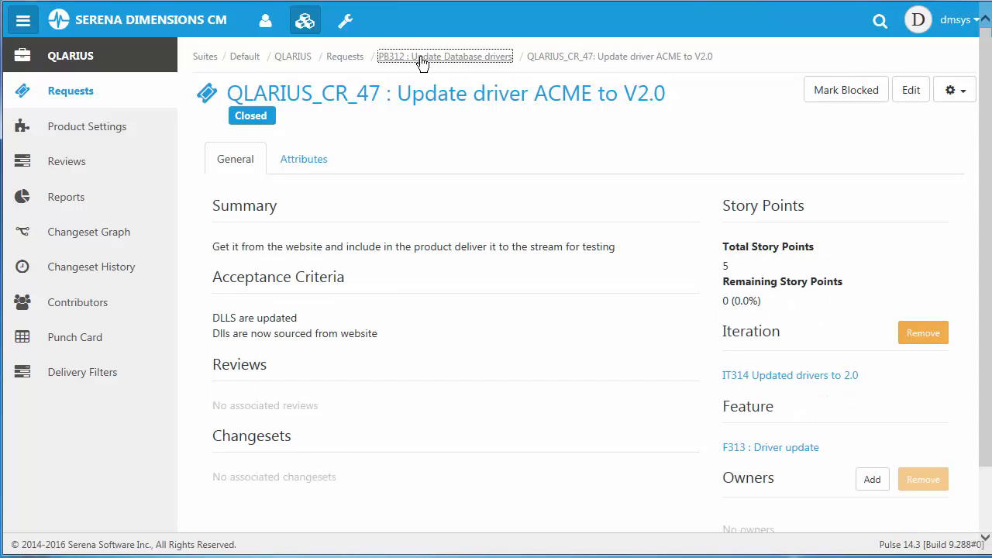